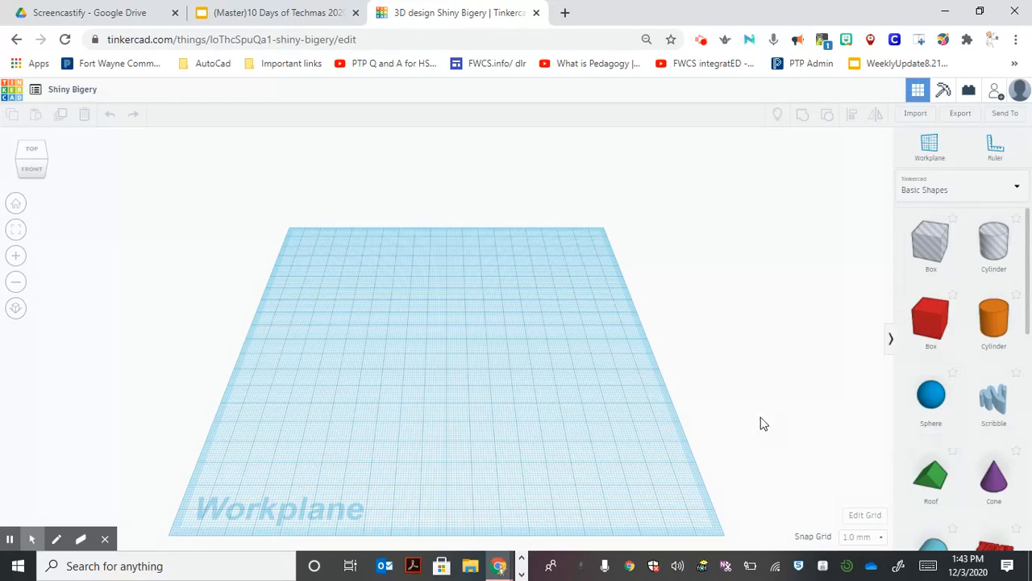
drag(1028, 280, 1014, 350)
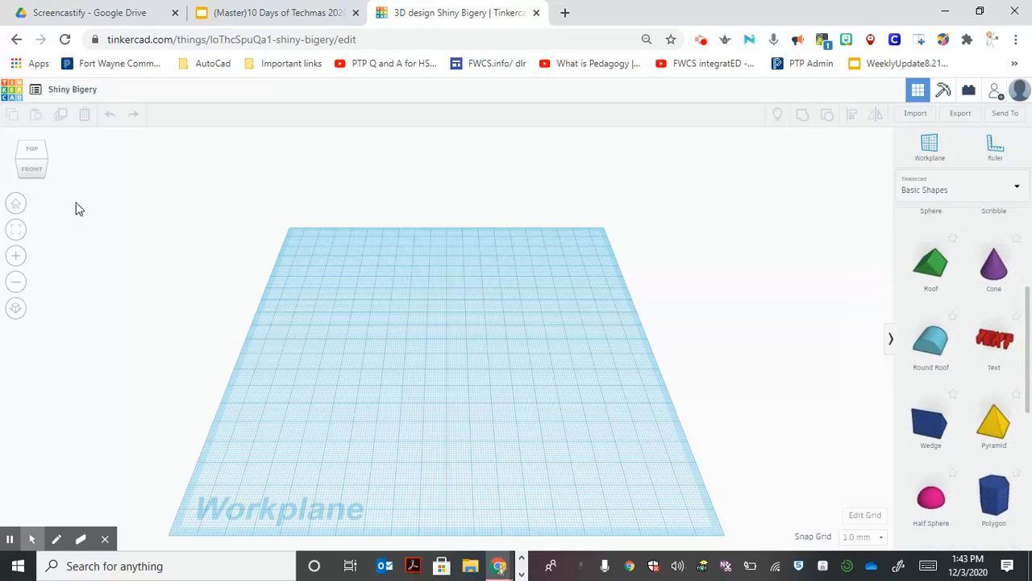
click(33, 152)
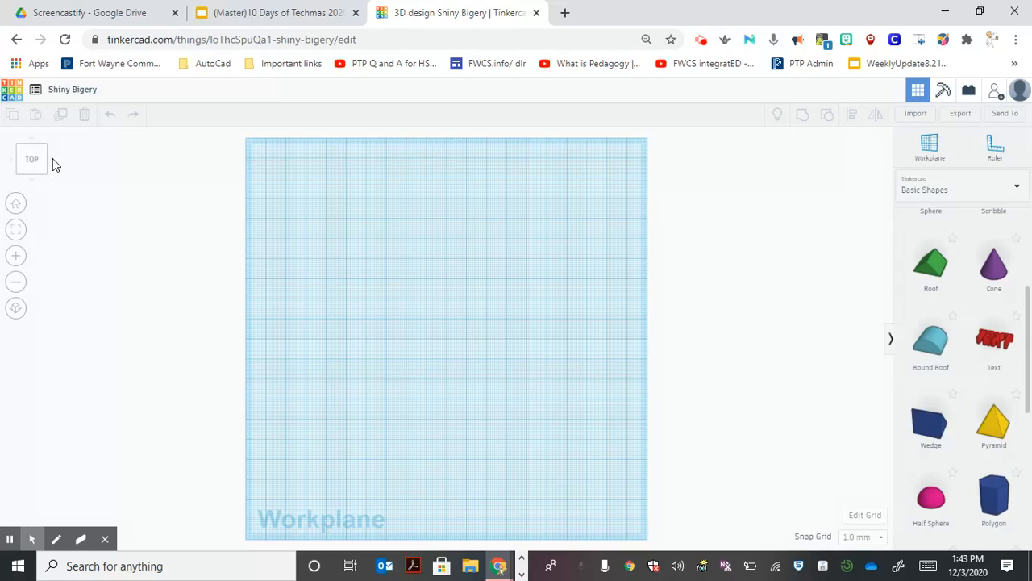
click(52, 160)
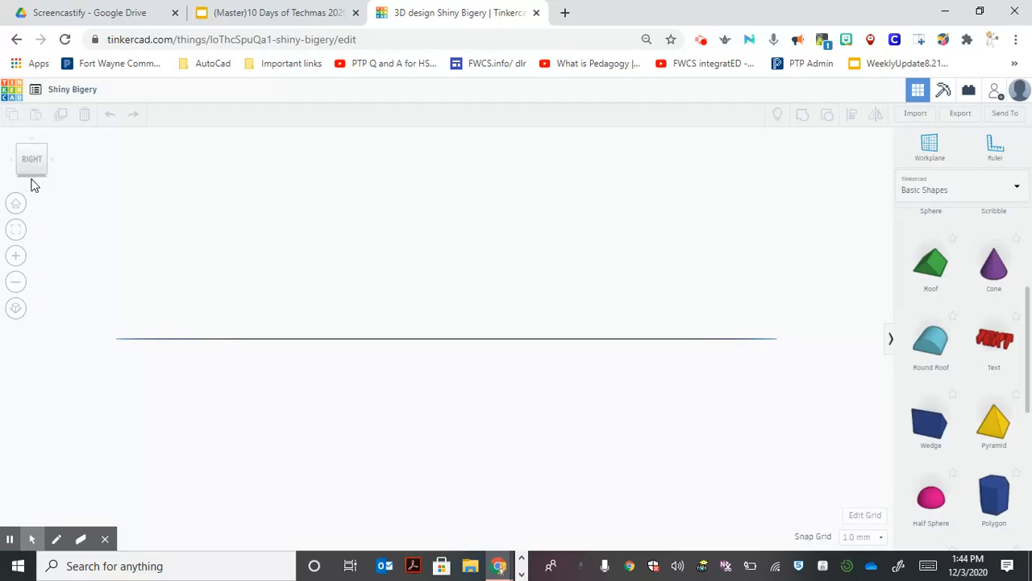
click(32, 183)
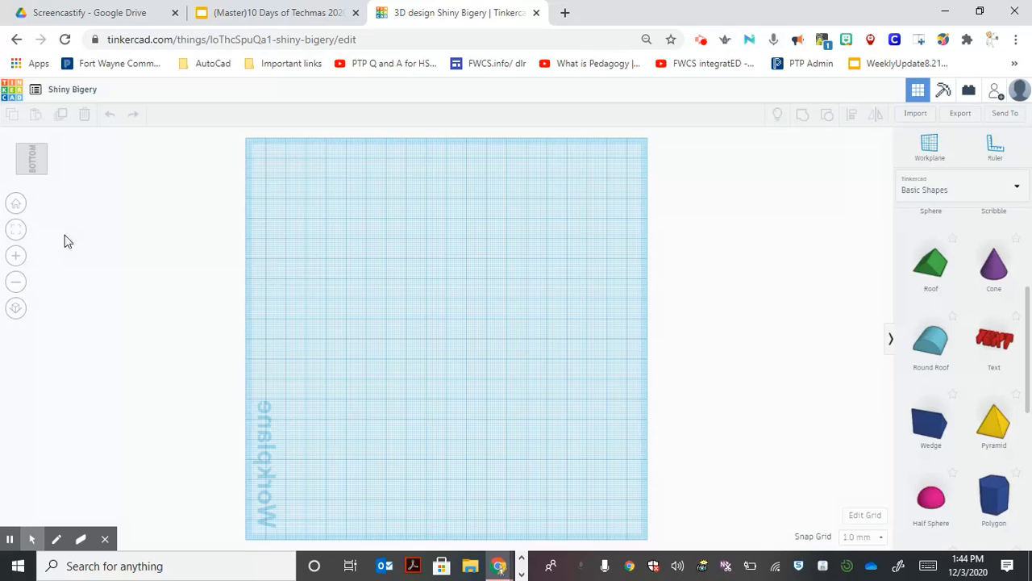
click(15, 205)
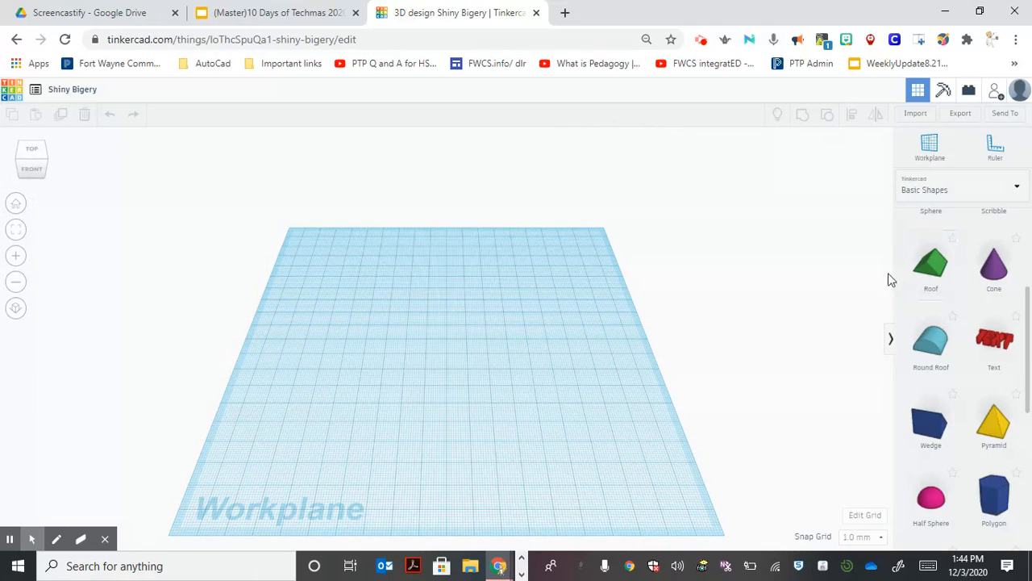
Step: Place a solid red box on the rear half of the workplane and stretch it to about 110 by 24 mm
scroll(968, 282, up, 3)
drag(933, 325, 352, 321)
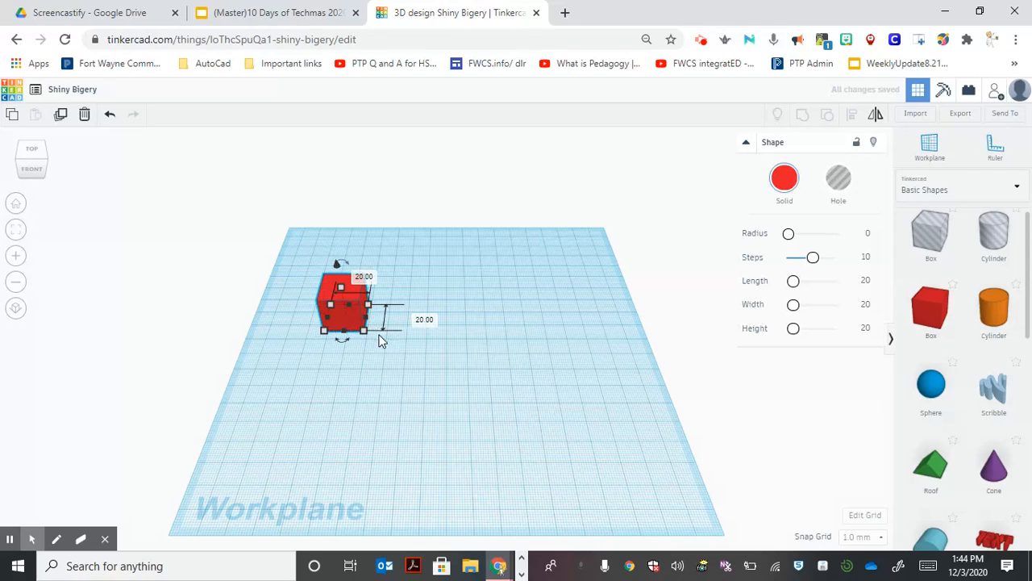
drag(365, 338, 545, 341)
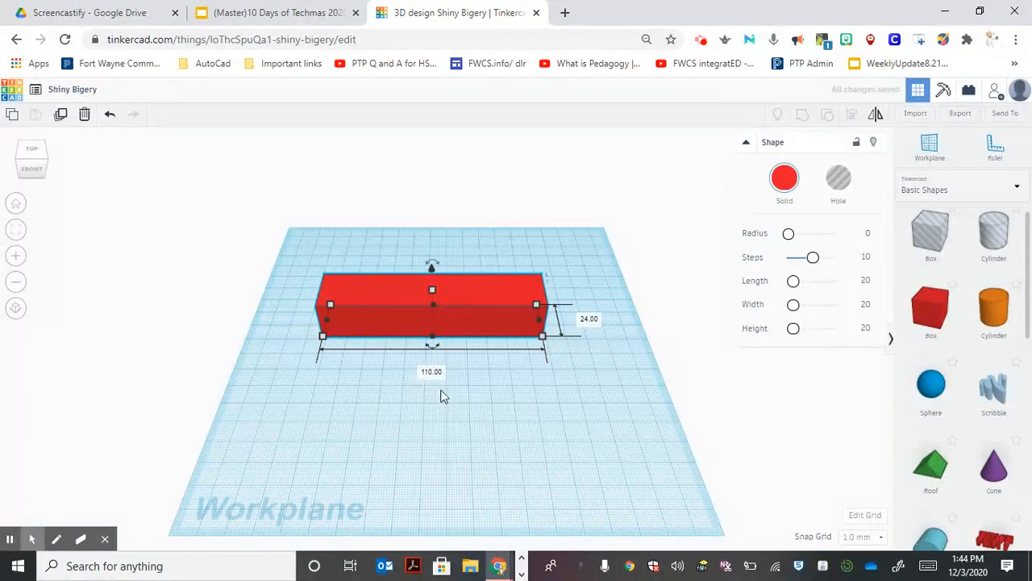
click(552, 446)
Step: Change the long box's solid colour from the presets to bright yellow
click(456, 296)
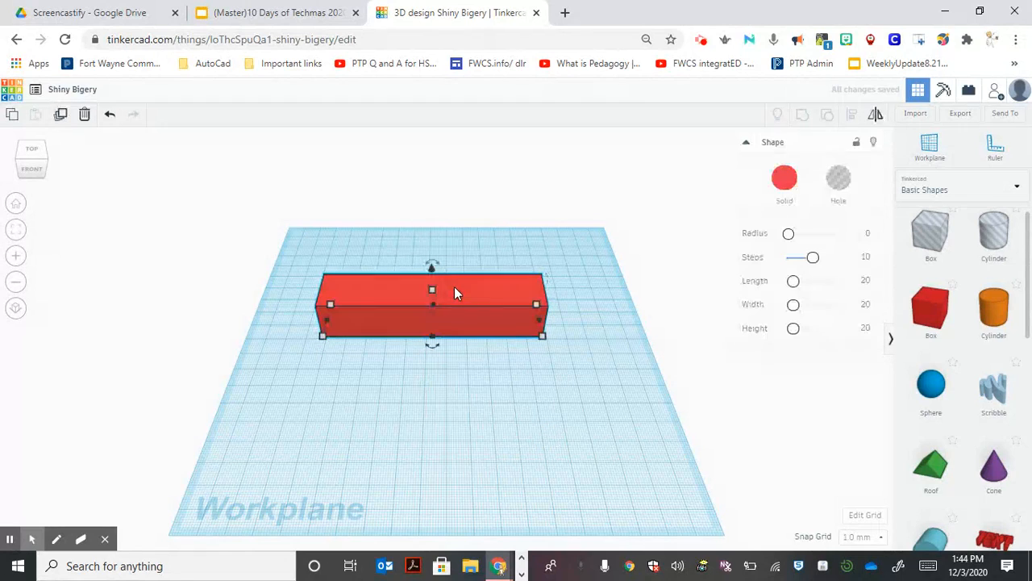
click(785, 179)
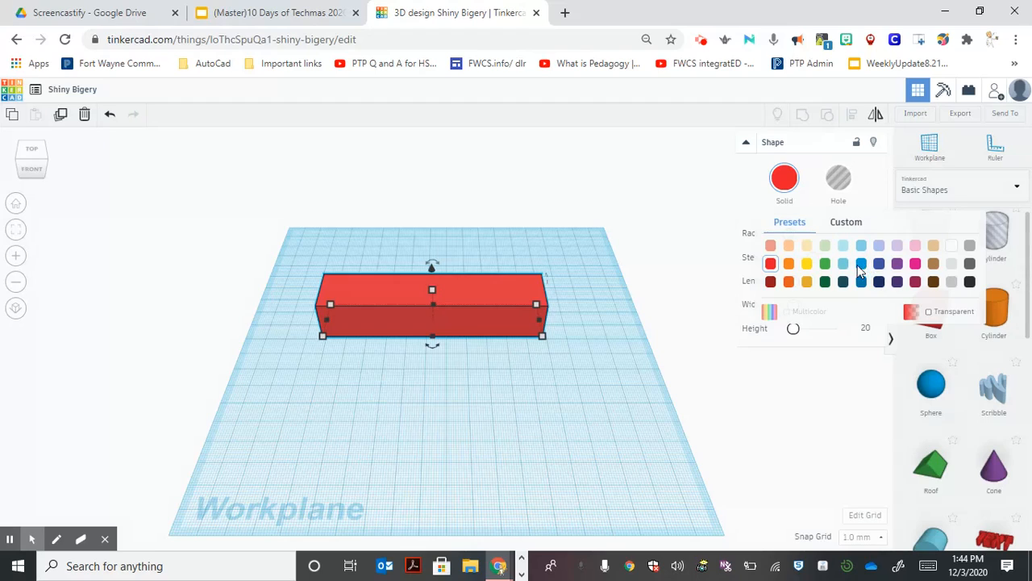
click(807, 265)
click(483, 401)
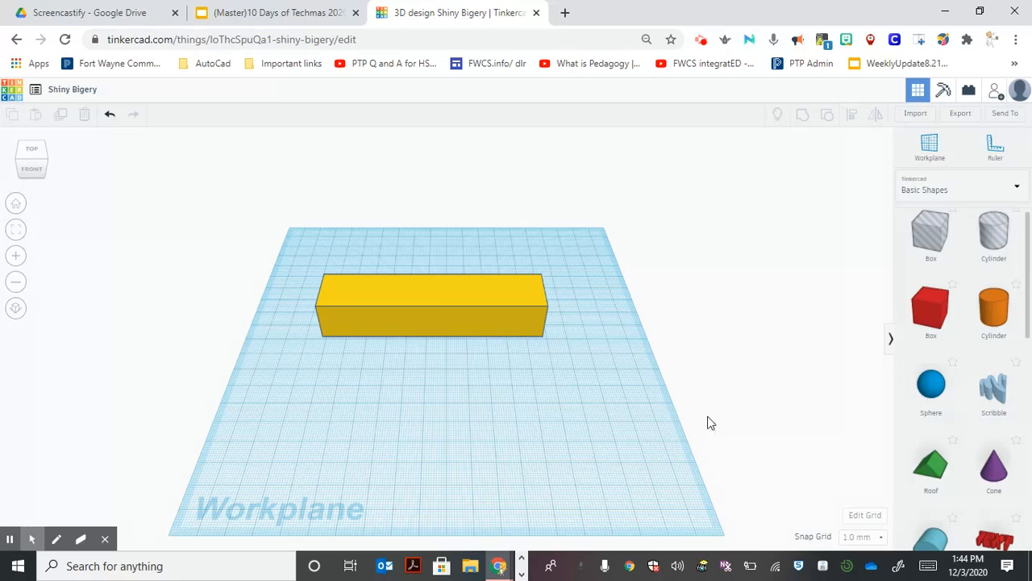
Step: Place a Text shape on the workplane in front of the yellow box
click(1027, 306)
drag(1026, 307, 1023, 392)
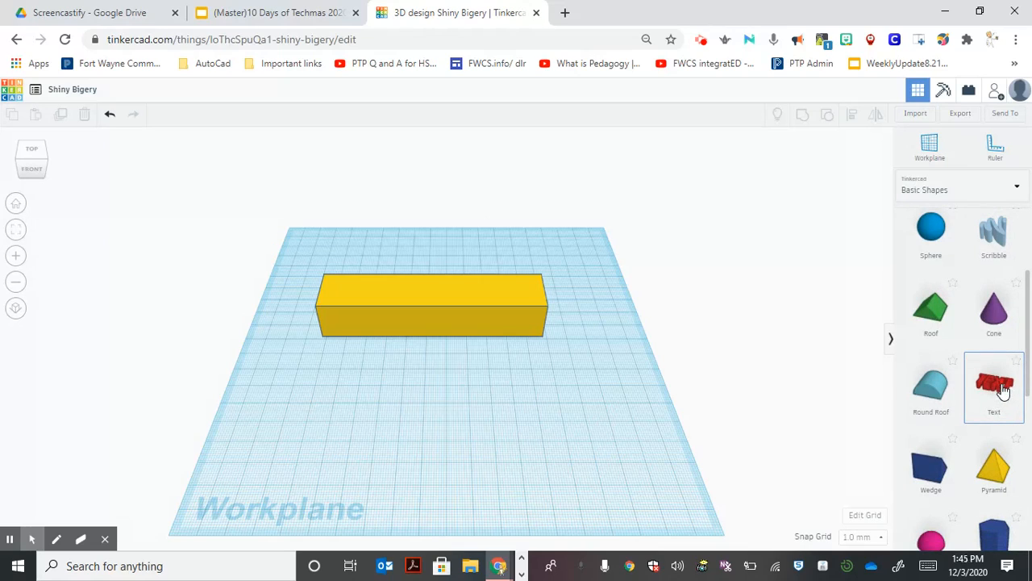
drag(1001, 389, 423, 423)
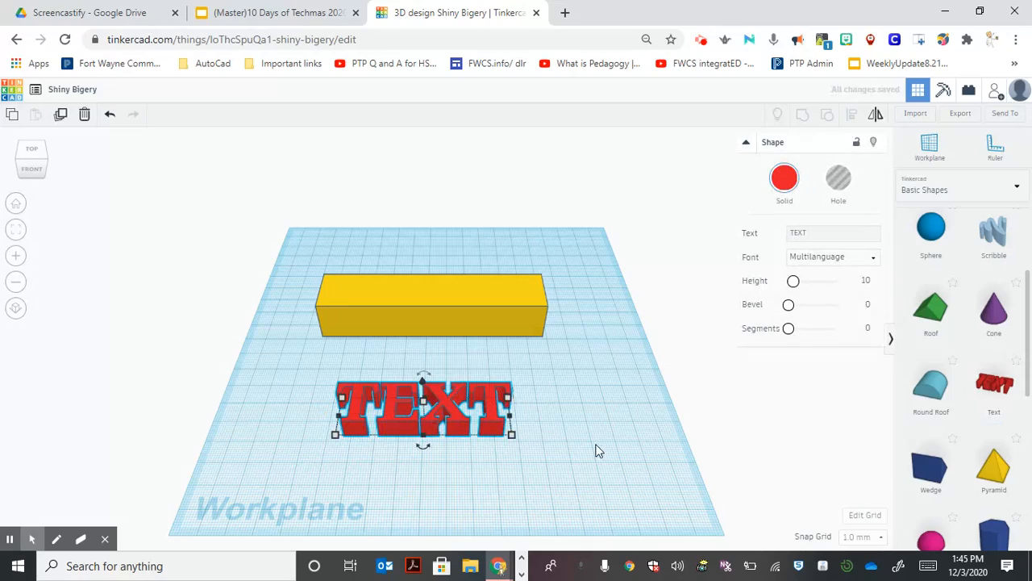
scroll(593, 375, up, 3)
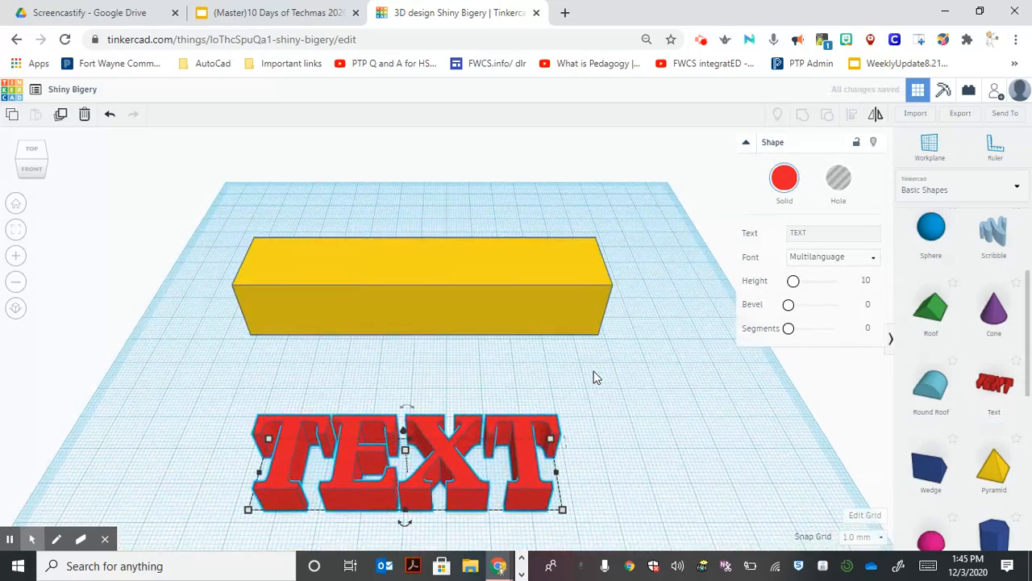
scroll(633, 431, up, 2)
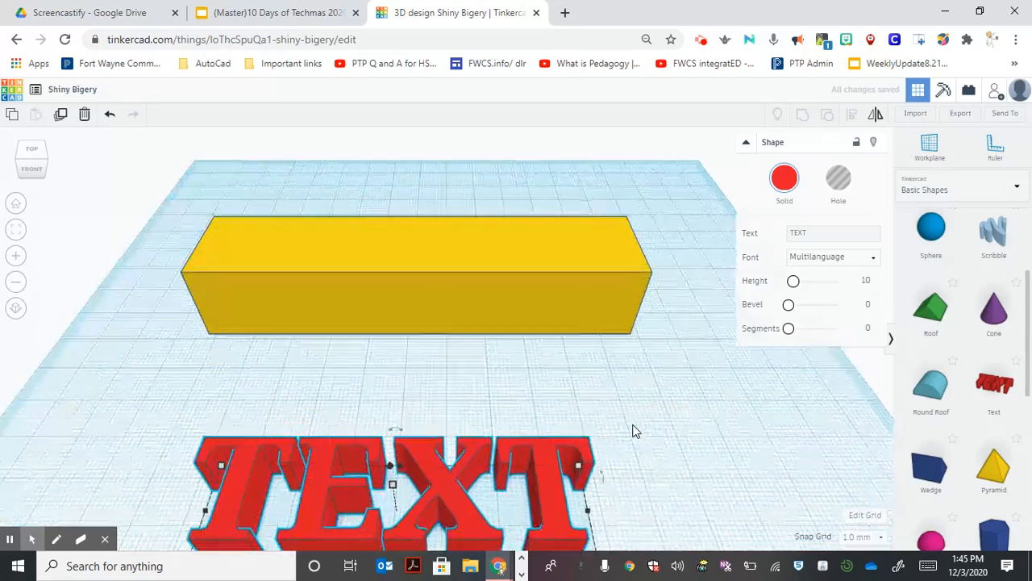
scroll(633, 428, down, 2)
drag(406, 408, 410, 410)
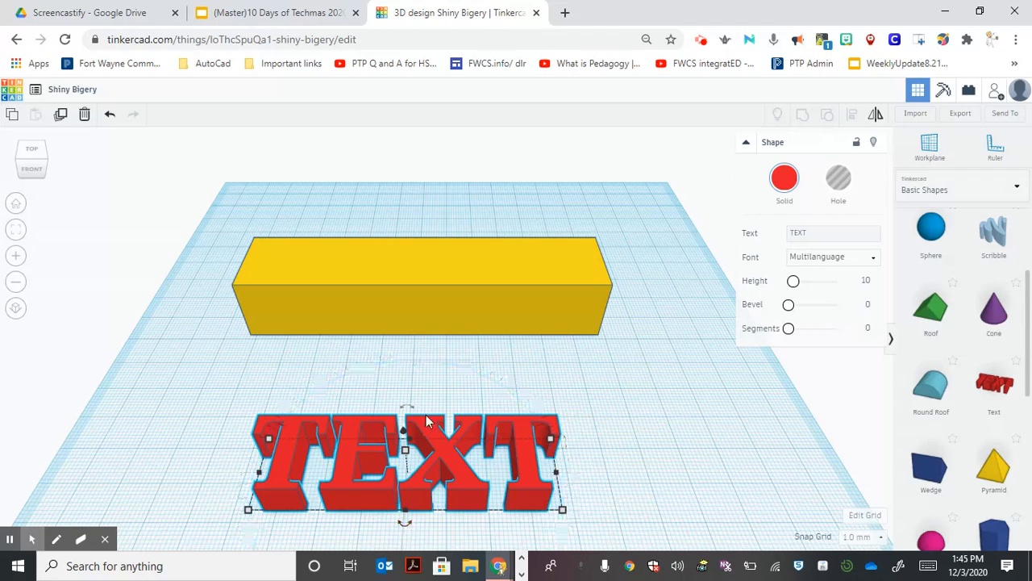
drag(409, 409, 410, 410)
mouse_move(408, 408)
mouse_down()
mouse_move(439, 411)
mouse_move(412, 411)
mouse_up()
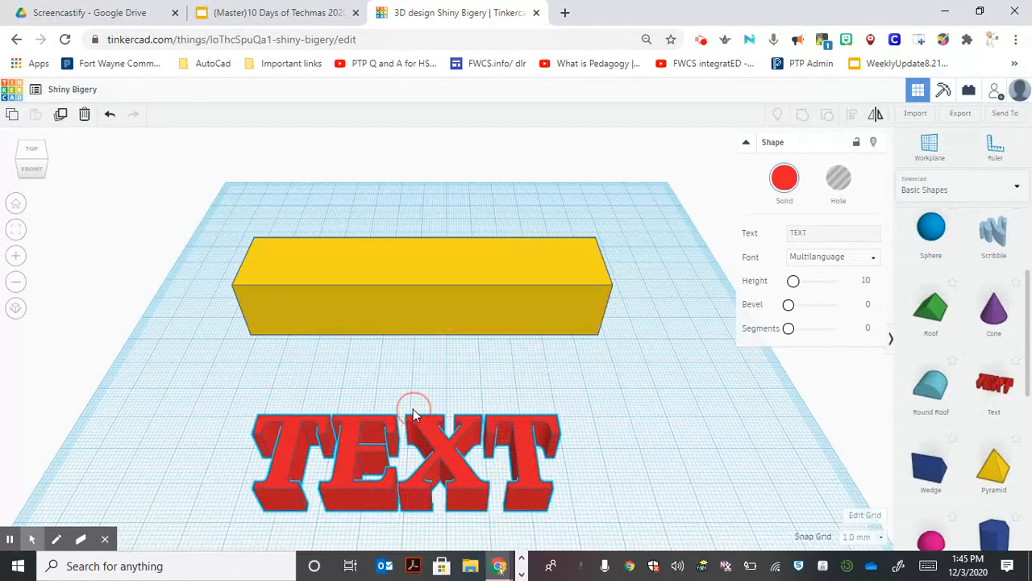
click(472, 416)
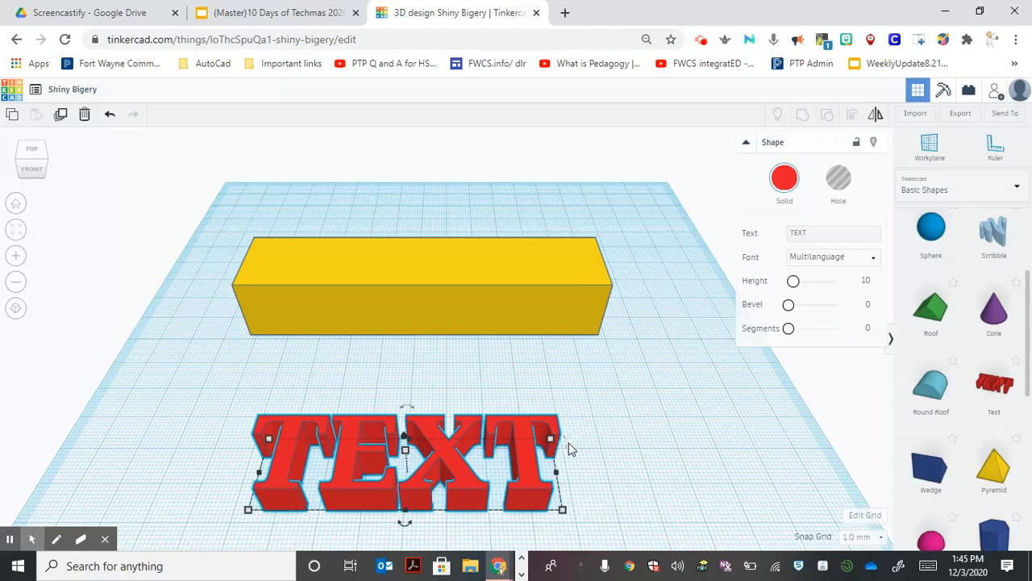
drag(569, 449, 567, 508)
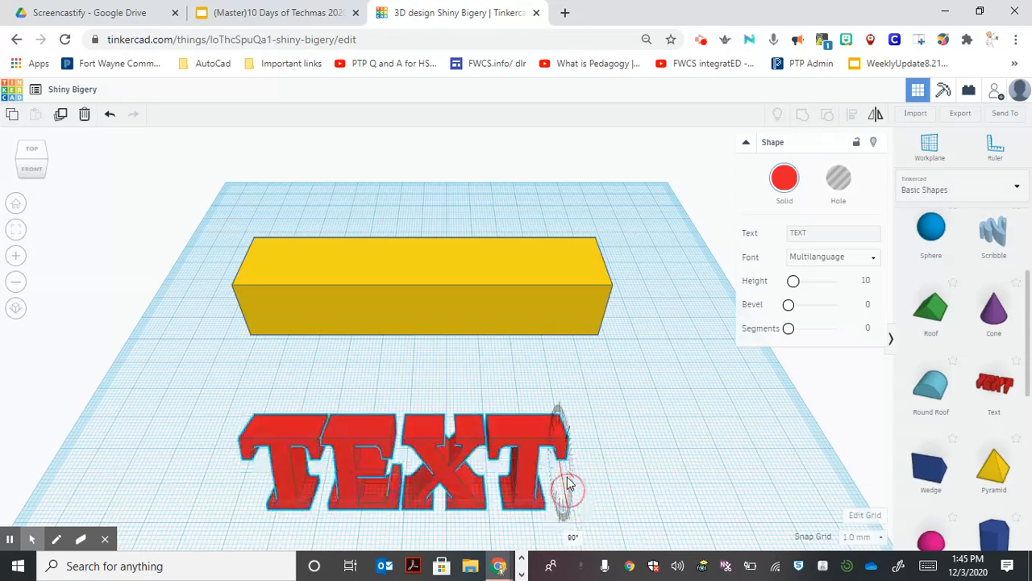
click(577, 432)
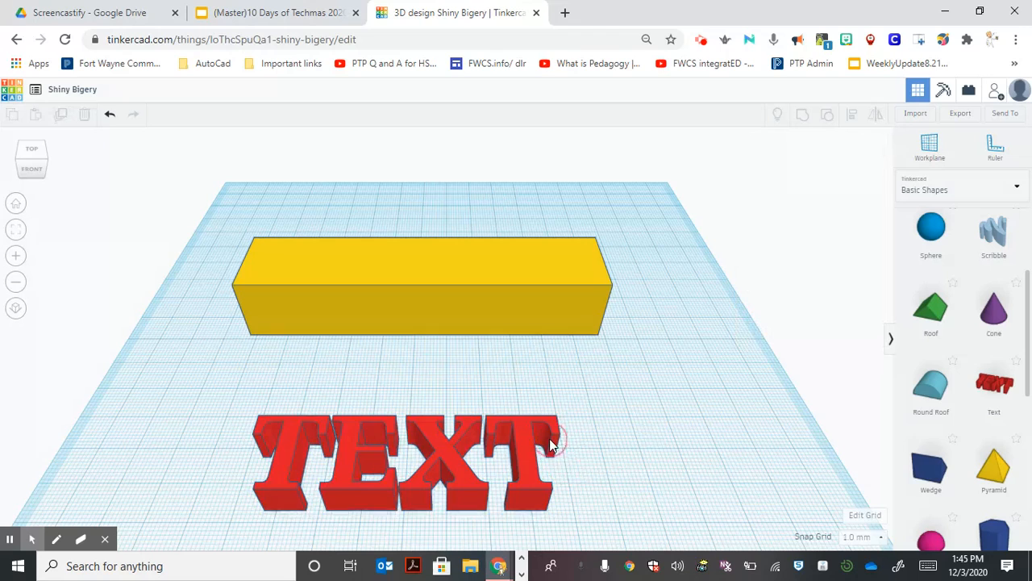
Step: Rotate the red text shape 90° about its long horizontal axis so the letters stand upright facing the front
click(556, 452)
mouse_move(569, 454)
drag(568, 450, 567, 508)
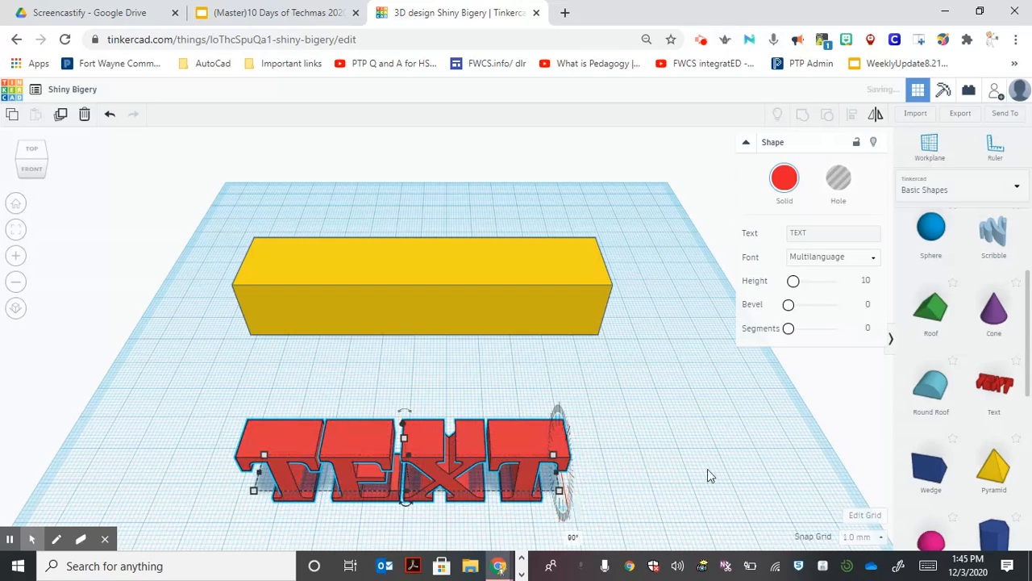
Step: Move the upright text about 48 mm back so it meets the front face of the yellow box
click(30, 152)
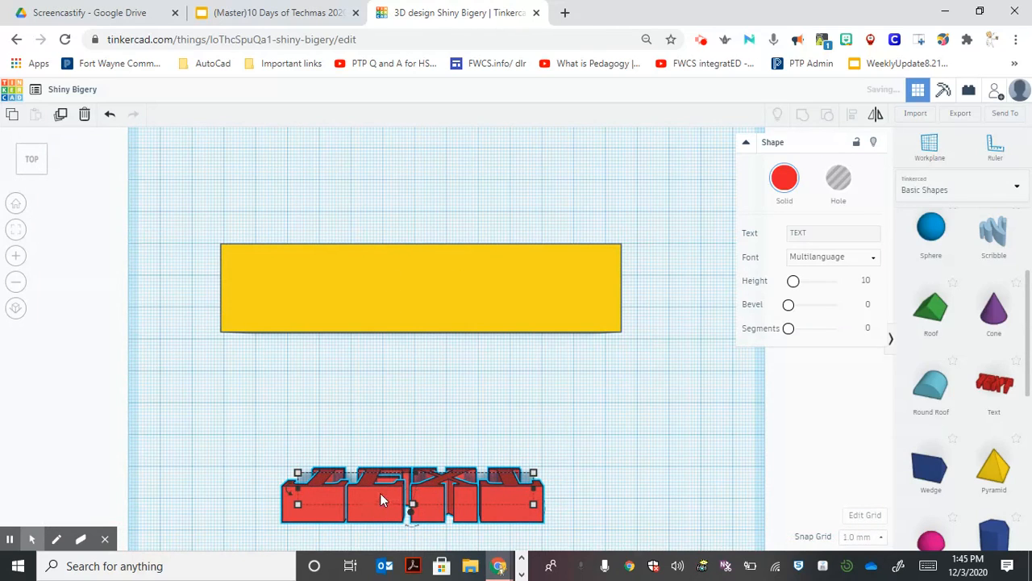
drag(382, 492, 386, 323)
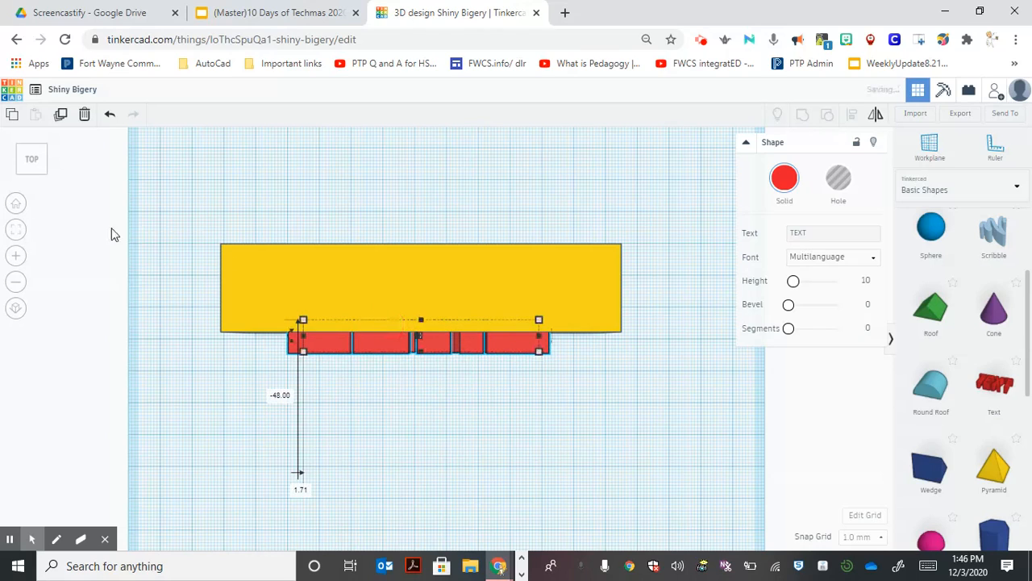
click(15, 204)
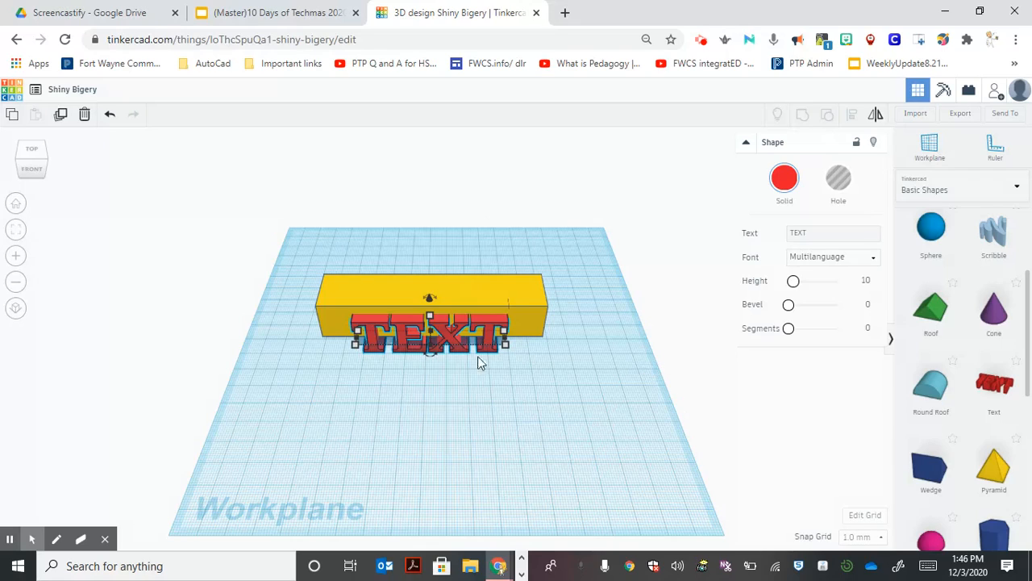
click(431, 392)
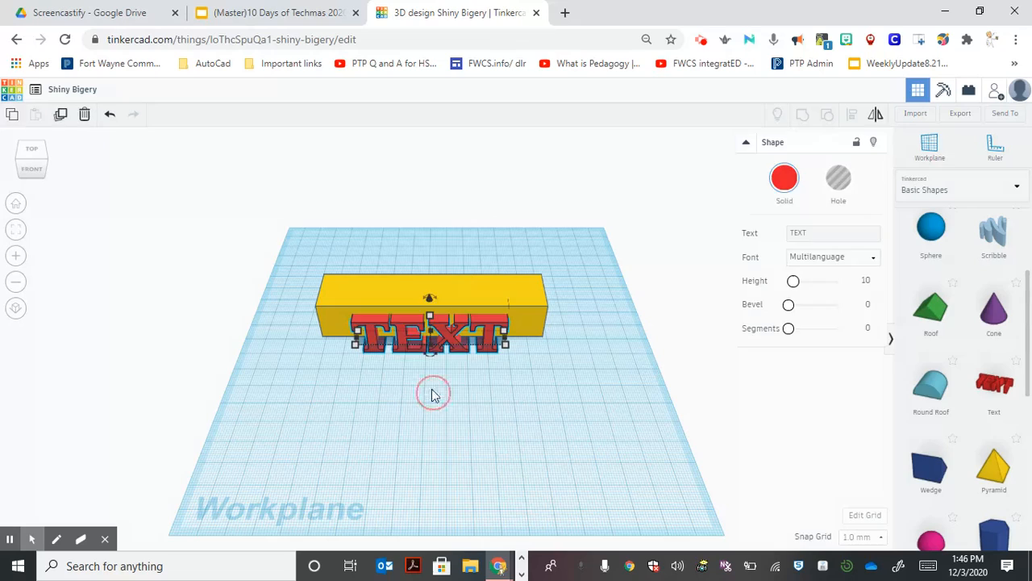
Step: Replace the wording of the red text shape with the person's first name
click(408, 323)
click(817, 236)
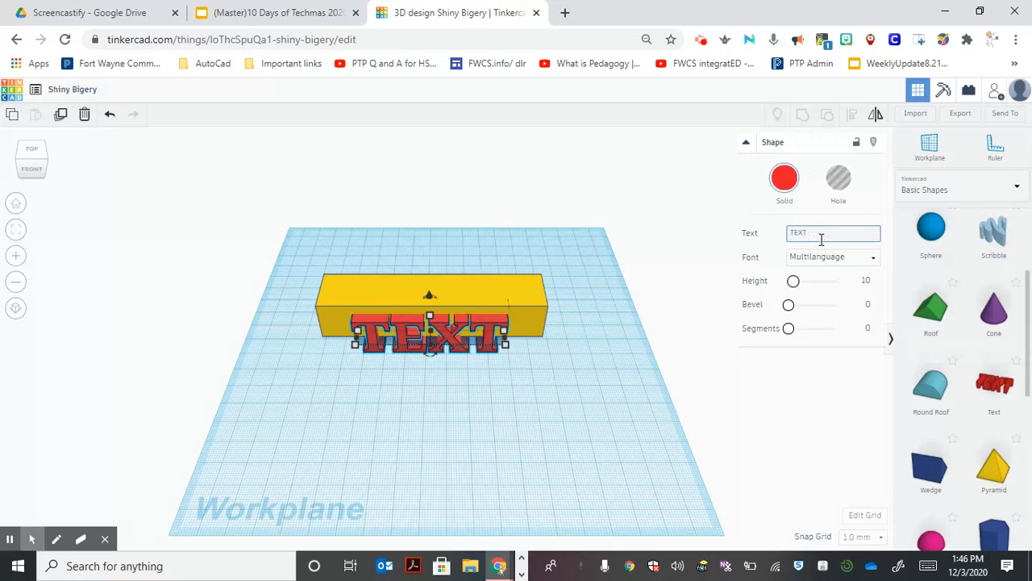
key(BackSpace)
key(BackSpace)
key(BackSpace)
key(BackSpace)
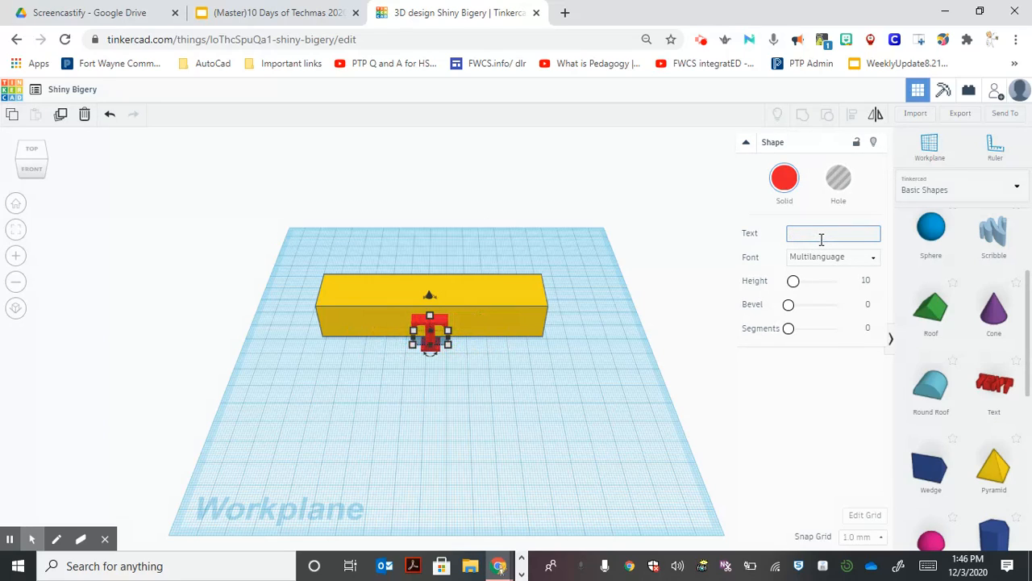
text(Rick)
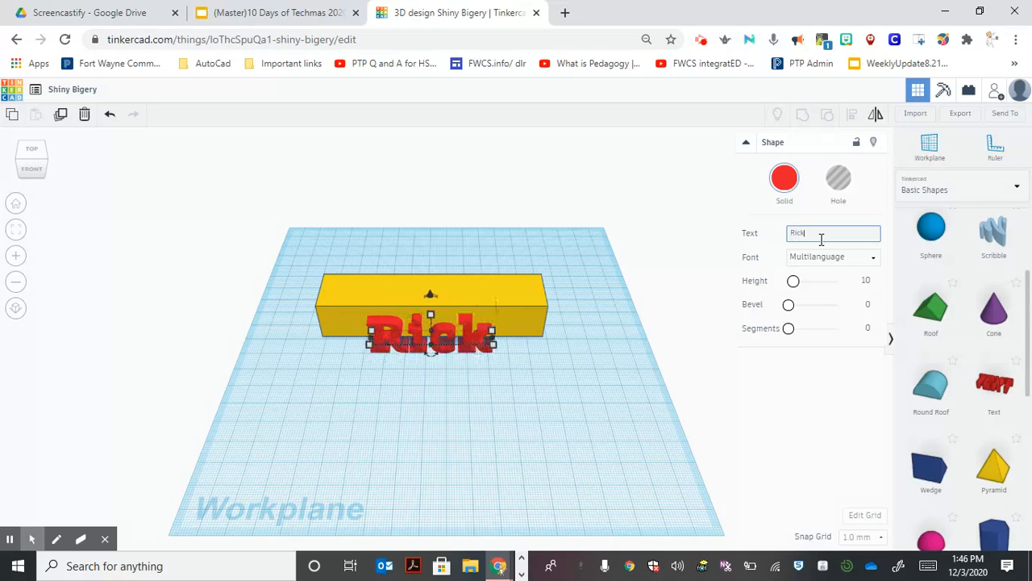
click(613, 439)
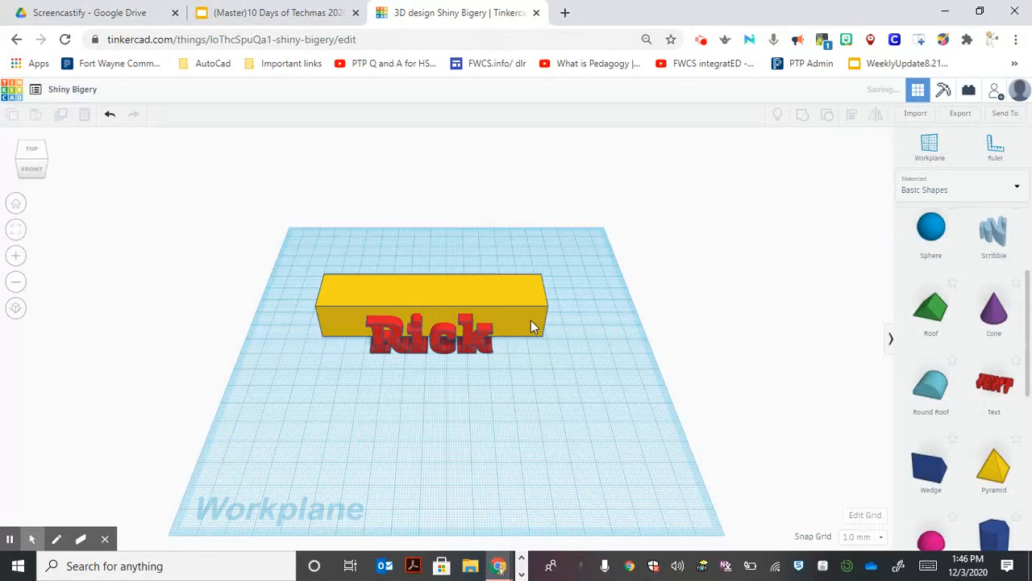
Step: Raise the red name text about 6.11 mm so its base rests at 0.00 on the workplane
mouse_move(567, 365)
right_down()
mouse_move(561, 466)
mouse_move(578, 344)
mouse_move(588, 360)
mouse_move(578, 348)
mouse_move(587, 358)
mouse_move(569, 364)
mouse_move(565, 323)
mouse_move(560, 343)
mouse_move(565, 328)
mouse_move(576, 367)
right_up()
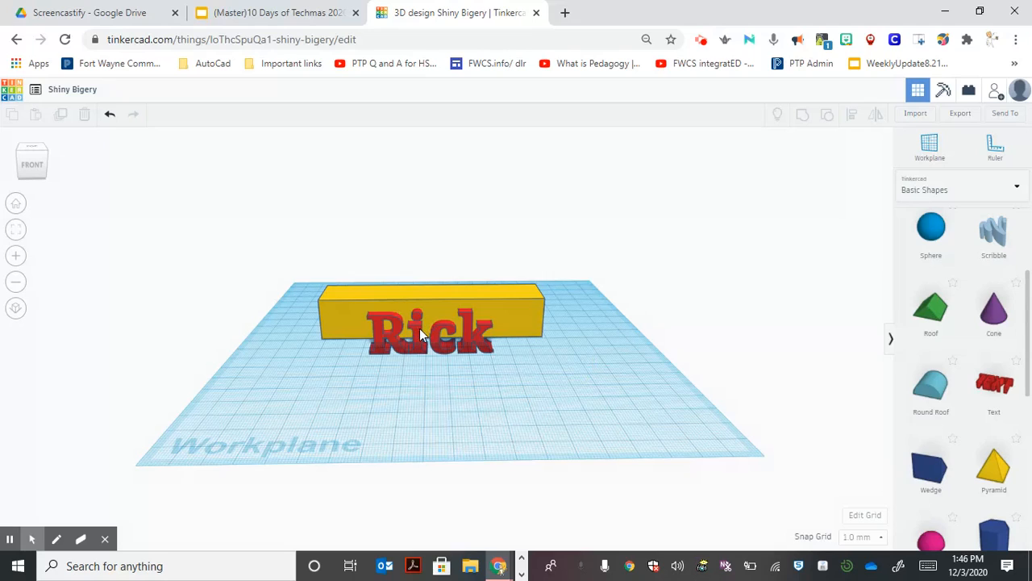
click(421, 335)
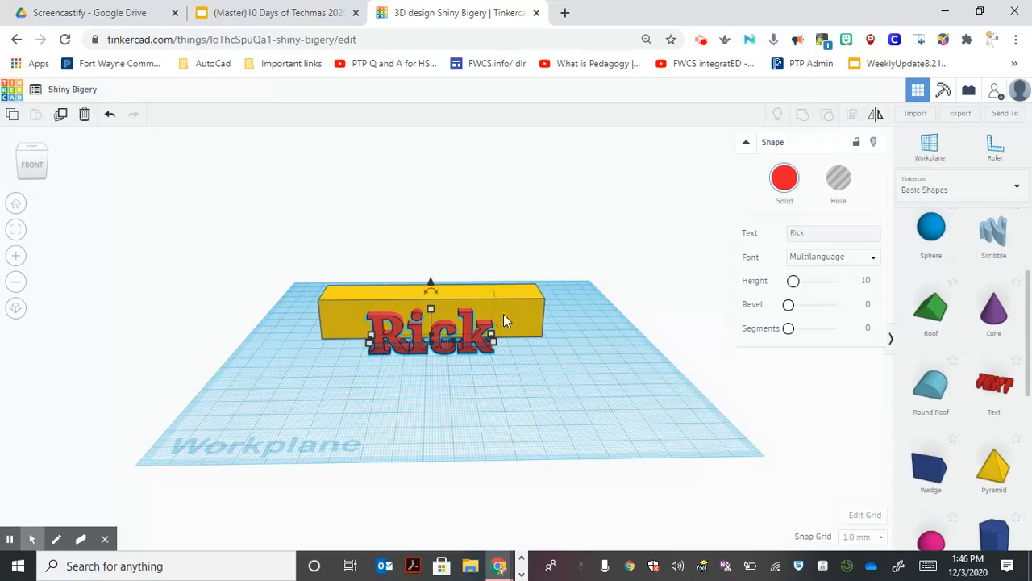
click(431, 287)
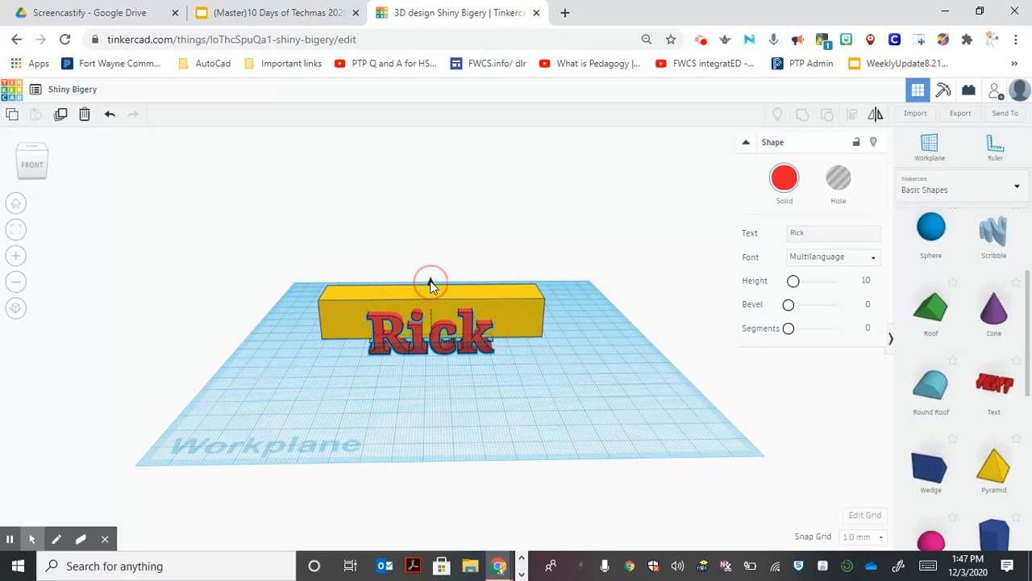
drag(431, 287, 431, 280)
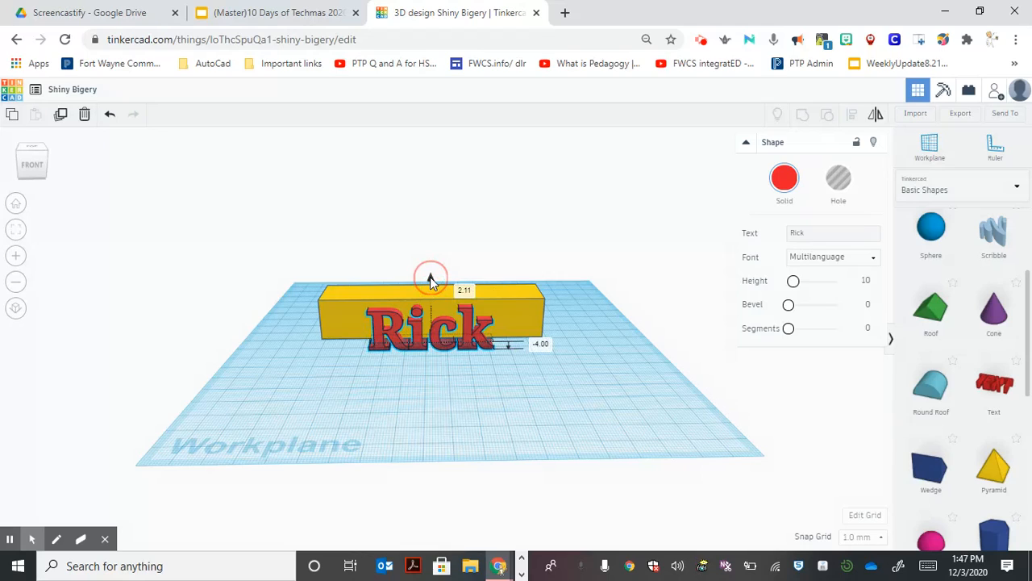
drag(429, 278, 429, 270)
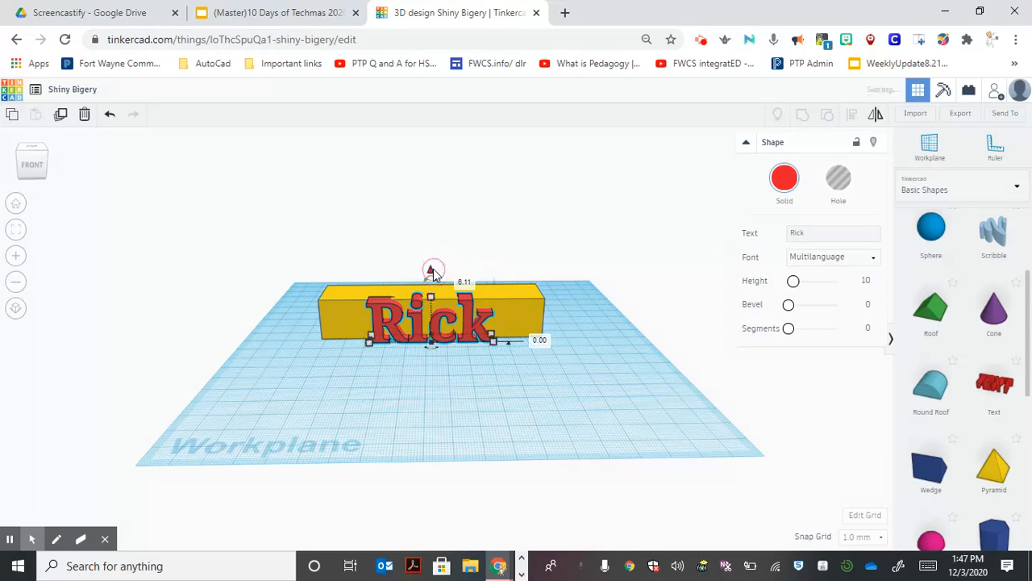
click(455, 421)
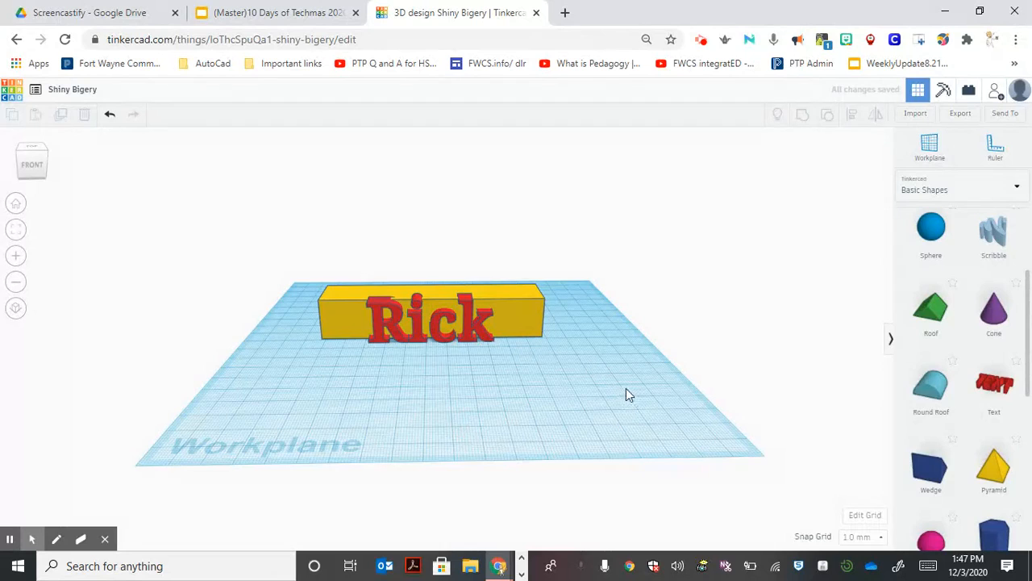
mouse_move(626, 395)
right_down()
mouse_move(632, 357)
mouse_move(622, 352)
mouse_move(605, 408)
mouse_move(371, 361)
mouse_move(334, 364)
mouse_move(325, 384)
mouse_move(472, 407)
mouse_move(584, 367)
mouse_move(597, 349)
mouse_move(632, 387)
mouse_move(629, 378)
right_up()
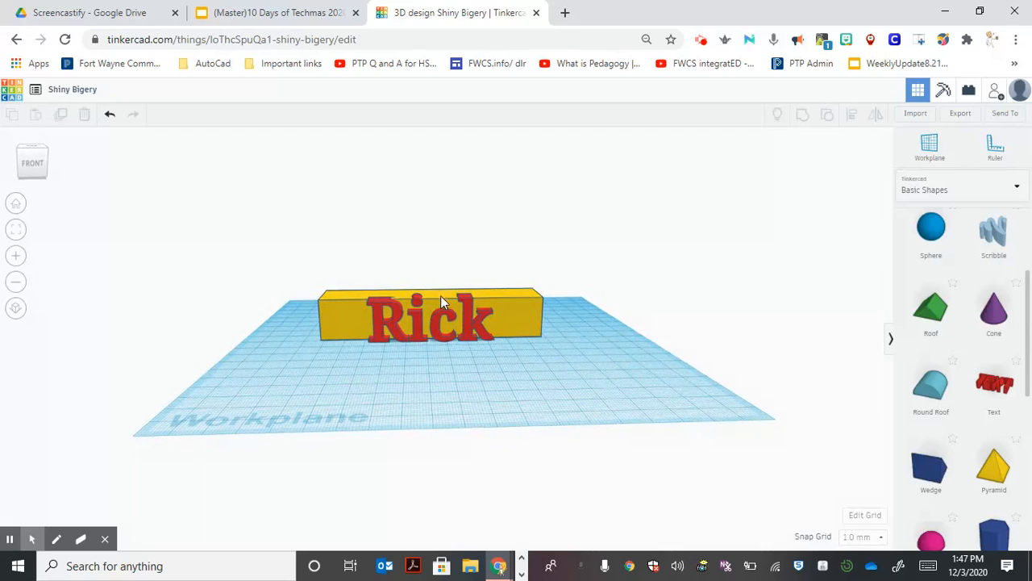
Step: Reduce the red name text's vertical height to 18.00 mm so it fits within the yellow box's front face
click(415, 319)
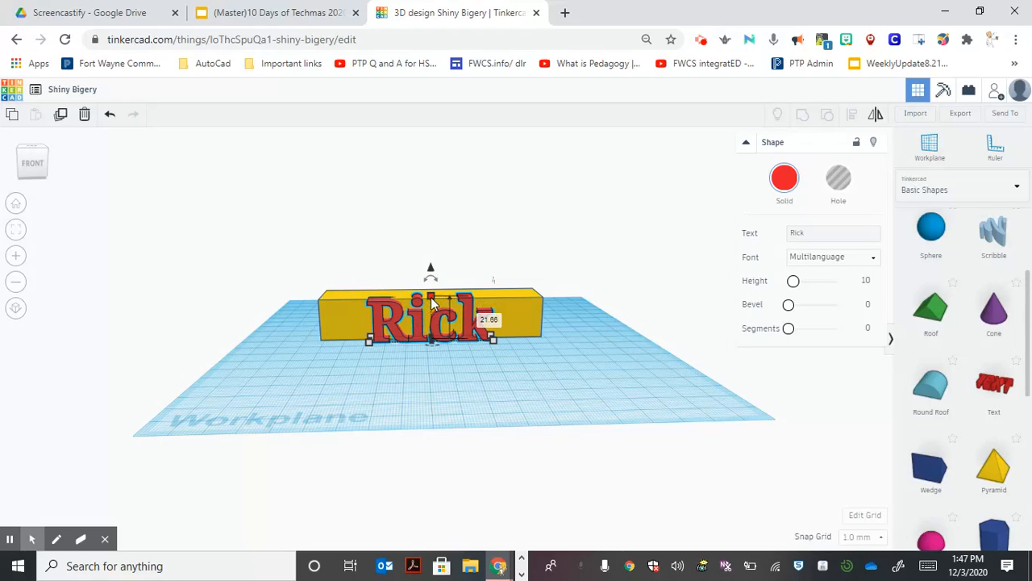
mouse_move(431, 299)
mouse_down()
mouse_move(438, 213)
mouse_move(440, 307)
mouse_up()
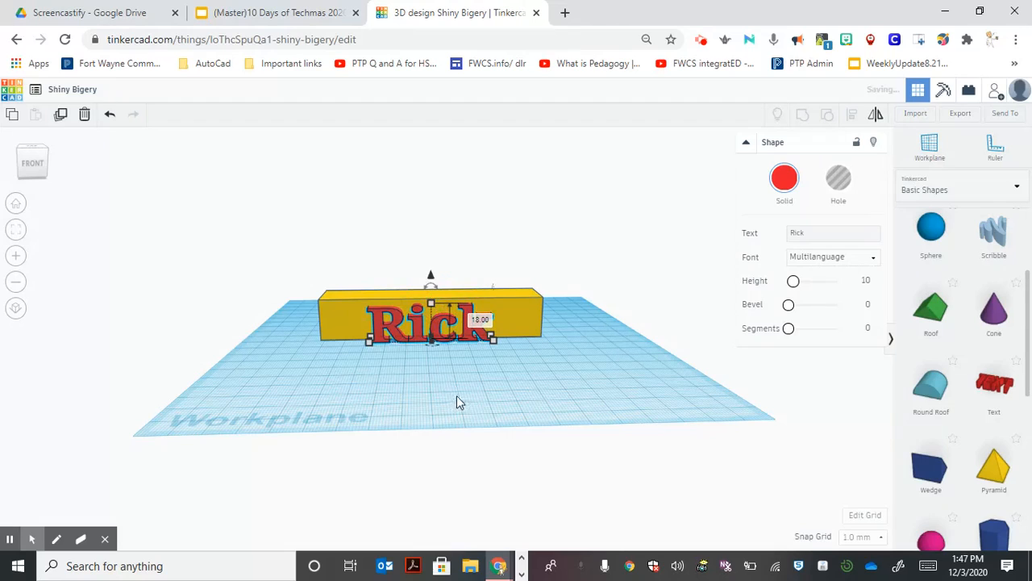
click(481, 351)
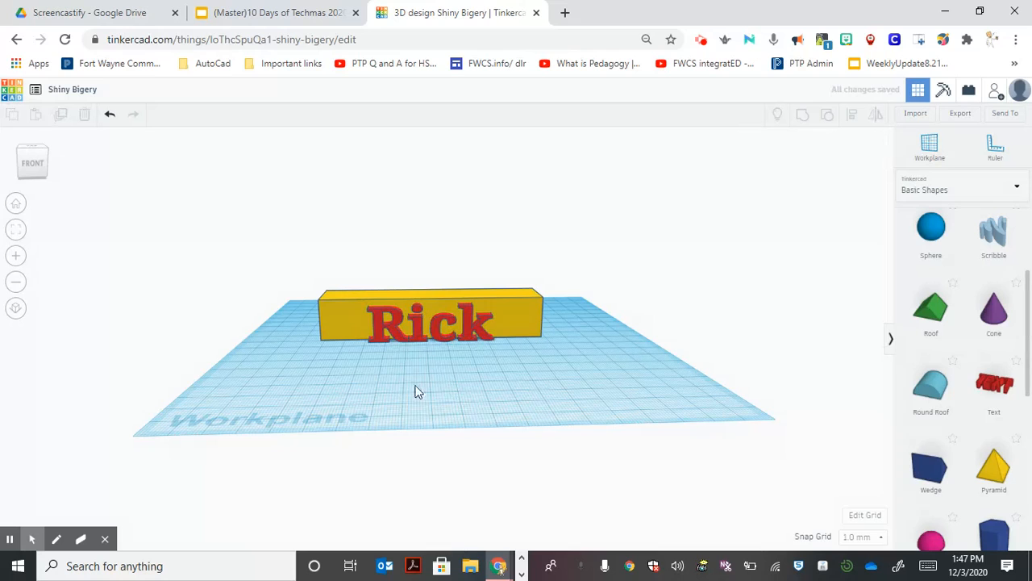
click(17, 207)
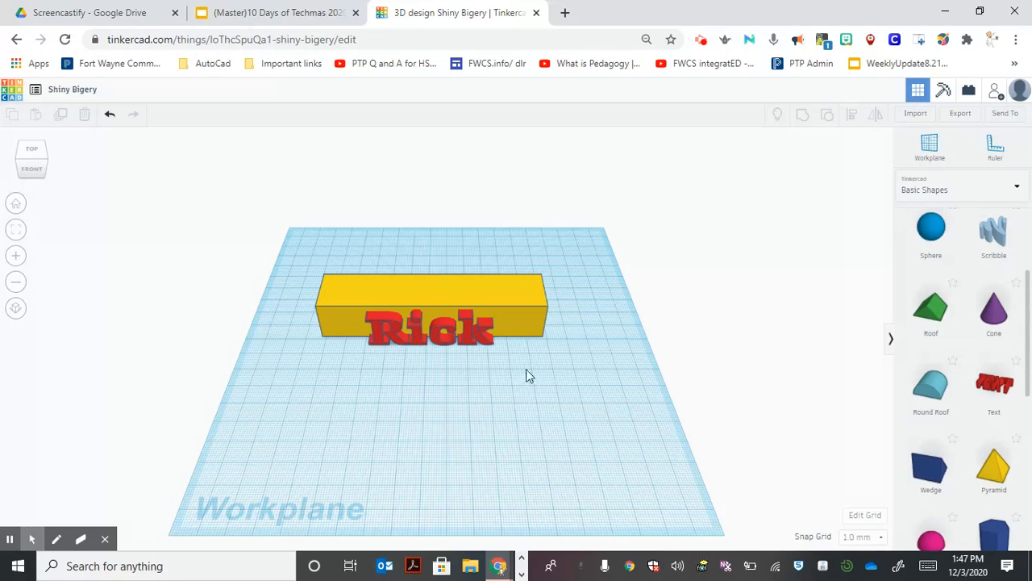
Step: Rename the design as Name Plate
click(76, 90)
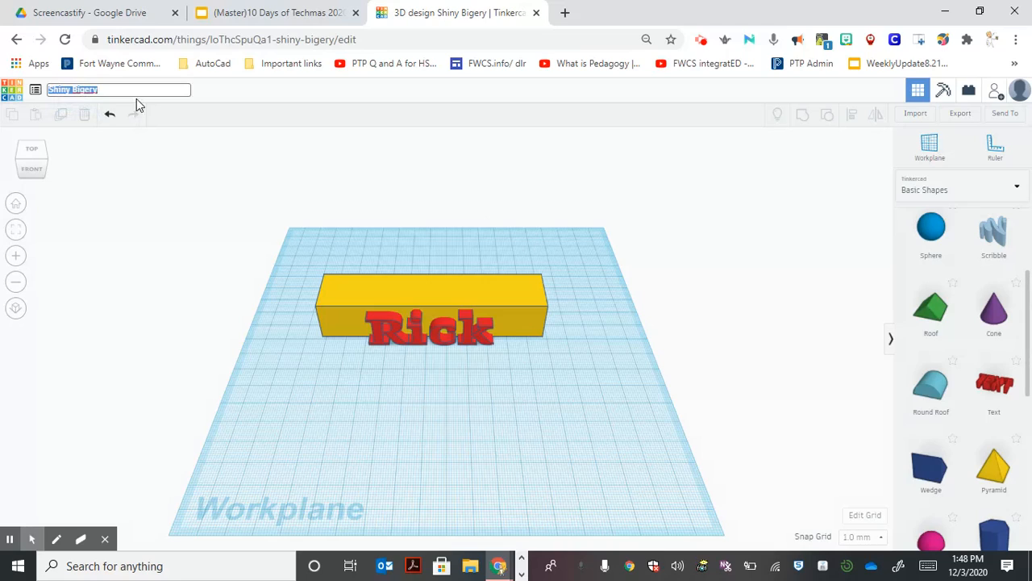
text(Name )
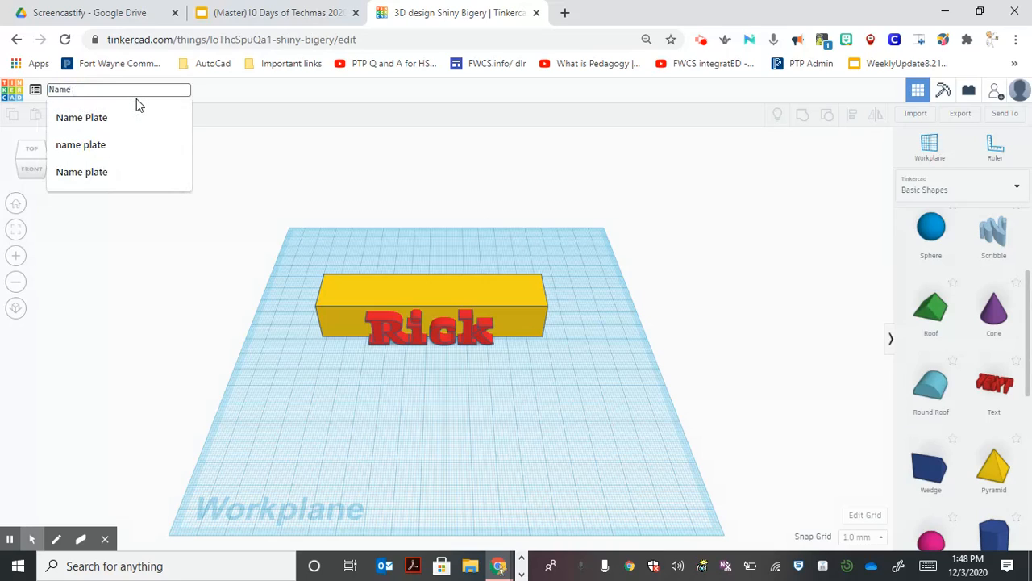
text(O)
key(BackSpace)
text(PLate)
key(Return)
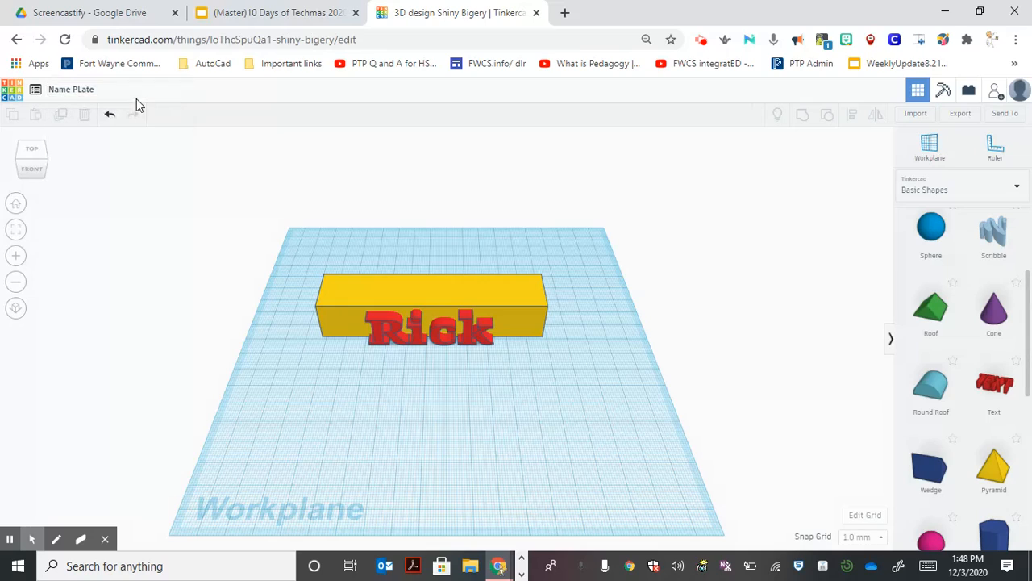
click(87, 90)
click(83, 90)
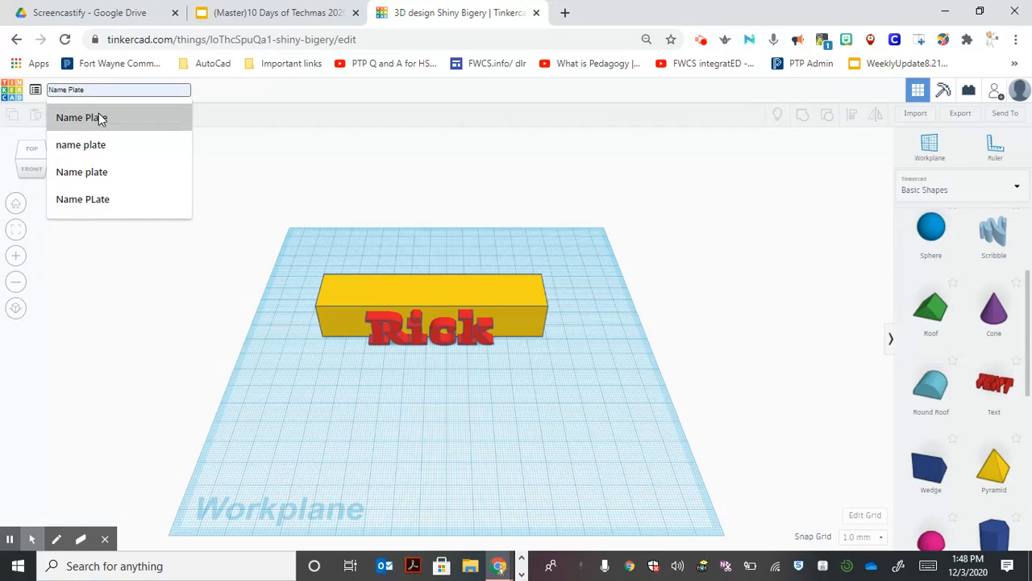
click(88, 123)
click(130, 255)
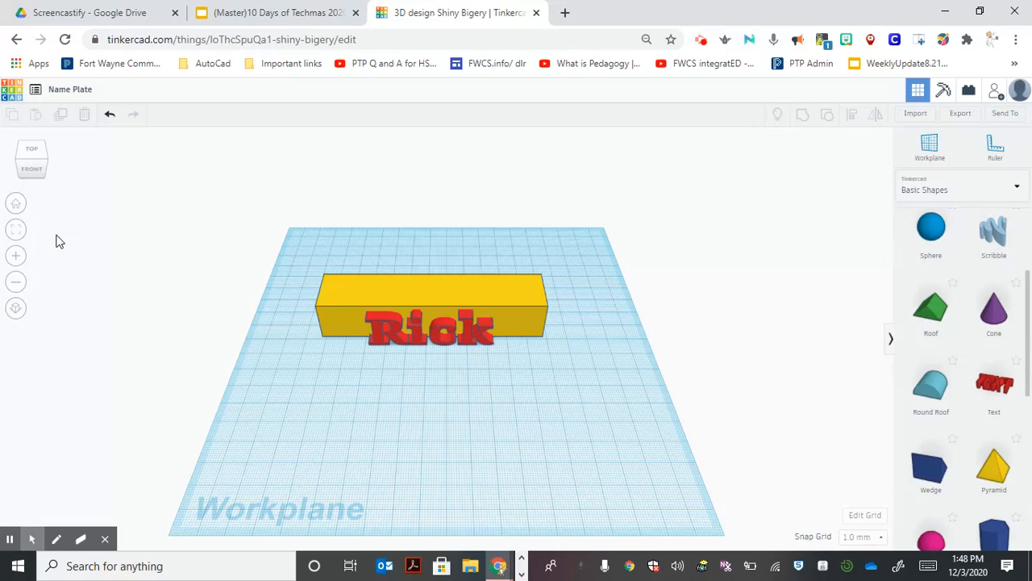
scroll(738, 300, down, 2)
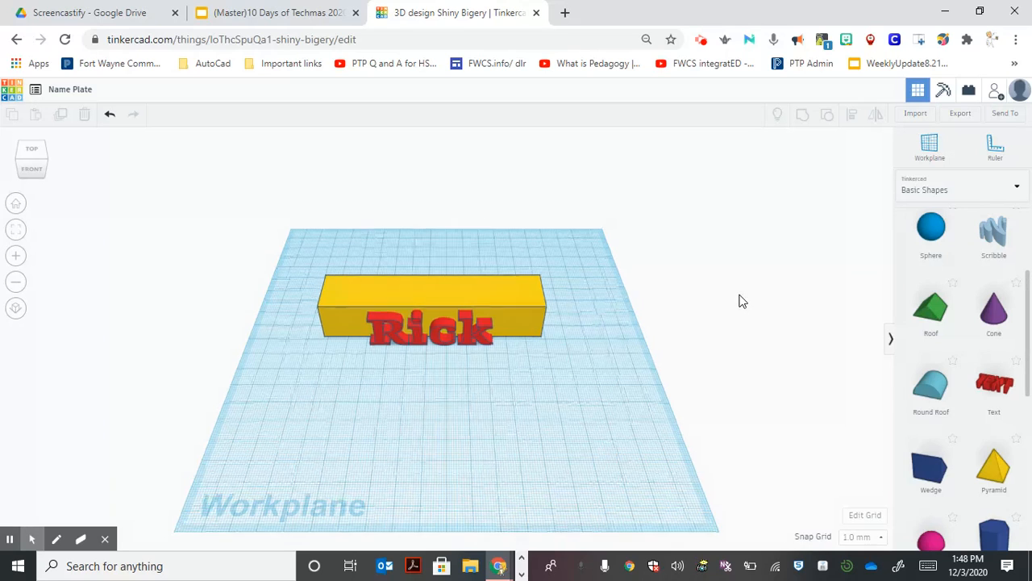
scroll(739, 300, up, 2)
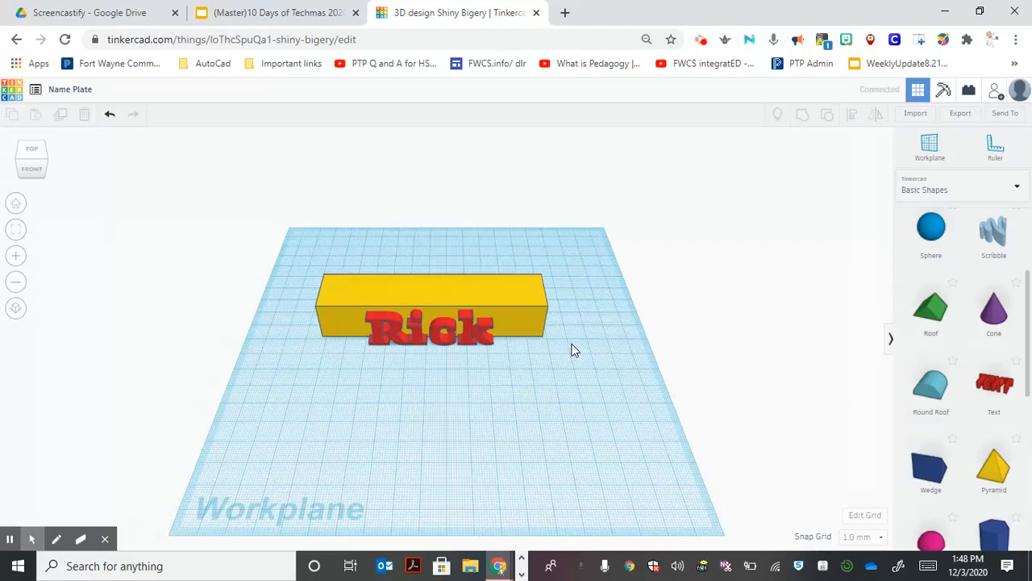
scroll(569, 347, up, 4)
scroll(549, 342, down, 2)
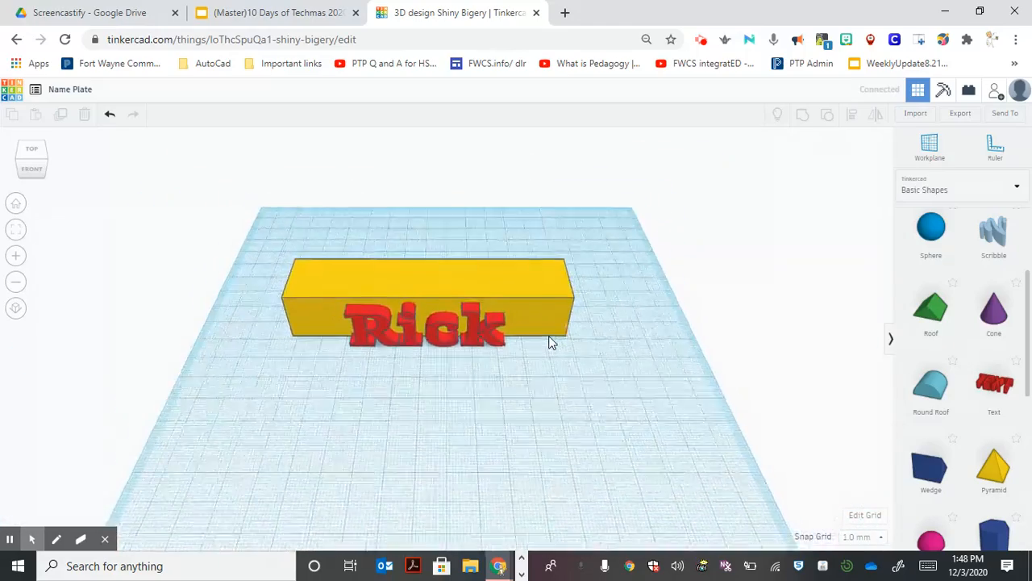
scroll(548, 341, up, 3)
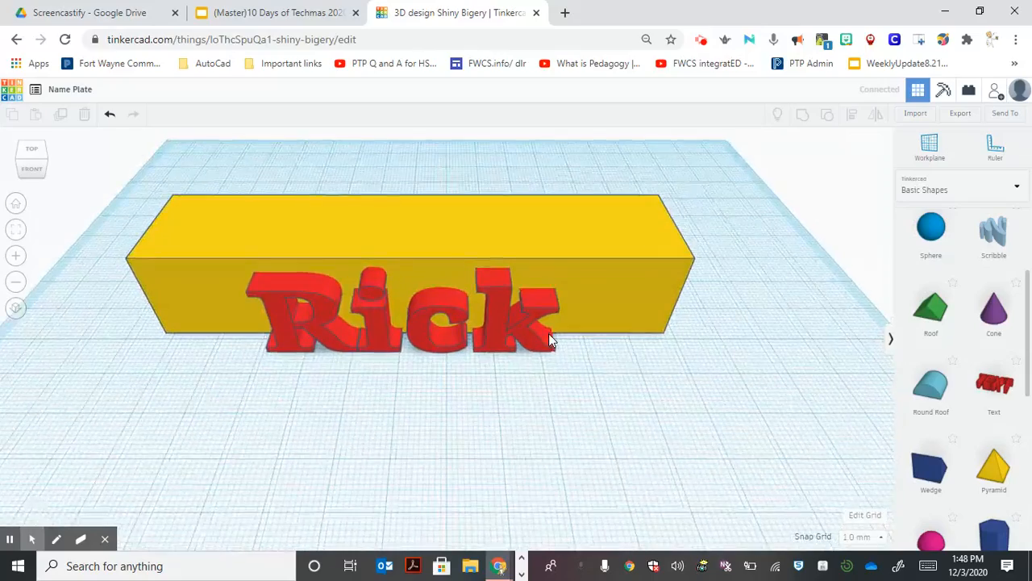
scroll(548, 339, down, 3)
scroll(545, 340, up, 4)
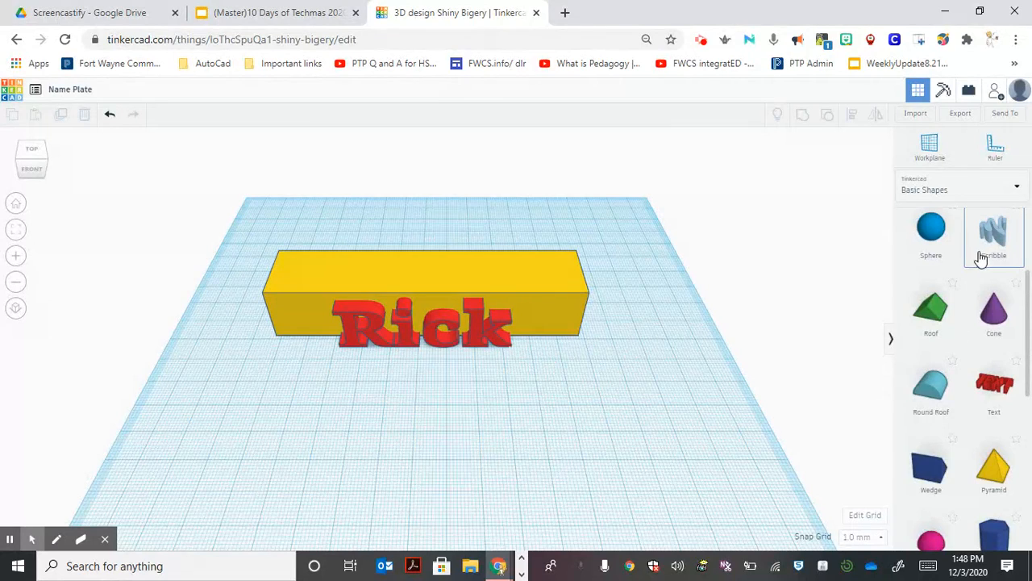
Step: Browse both pages of the Text and numbers shape collection, and return to the Basic Shapes collection
click(1018, 191)
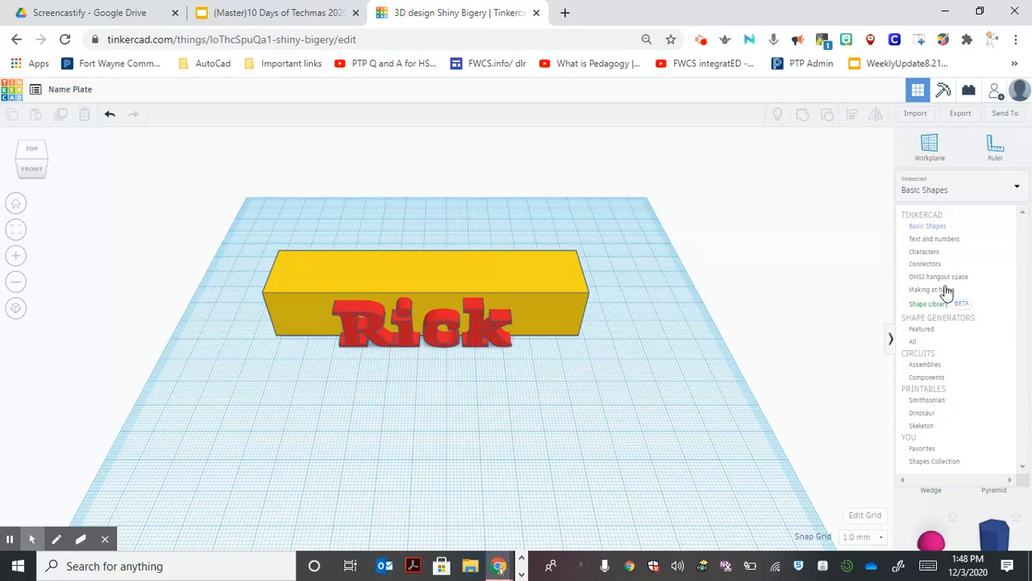
click(921, 240)
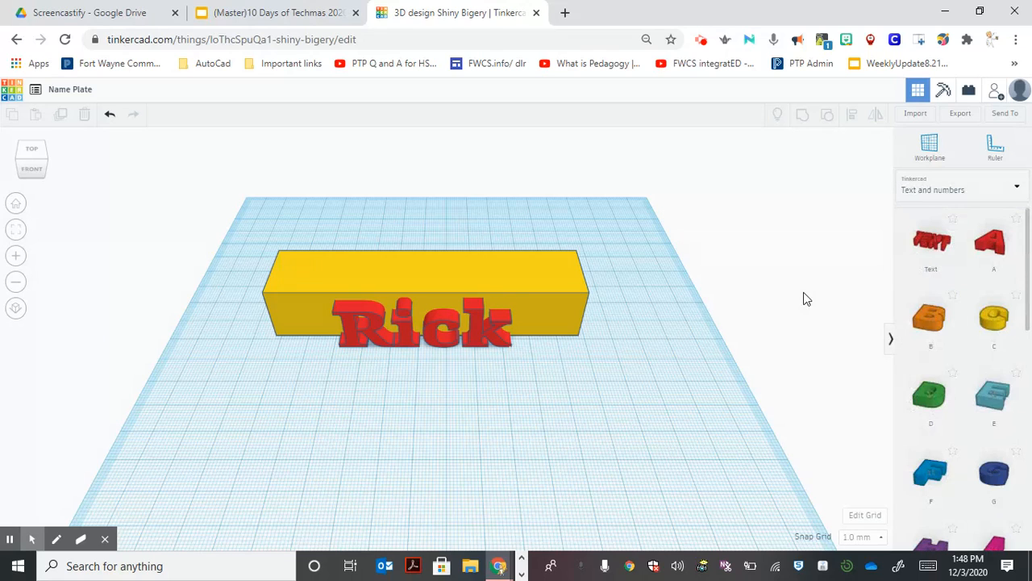
scroll(867, 301, down, 2)
scroll(993, 318, down, 4)
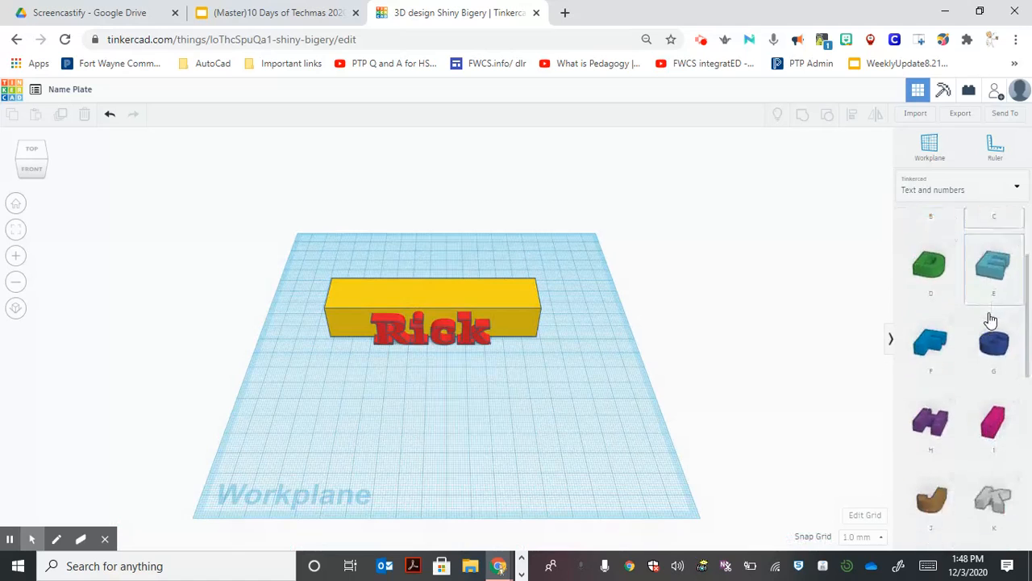
scroll(991, 316, down, 4)
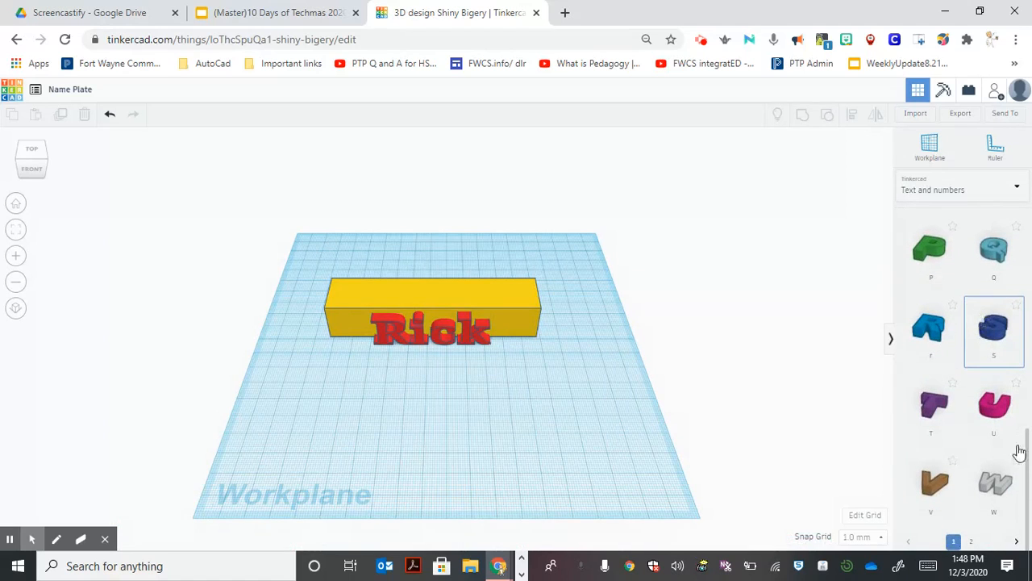
click(971, 542)
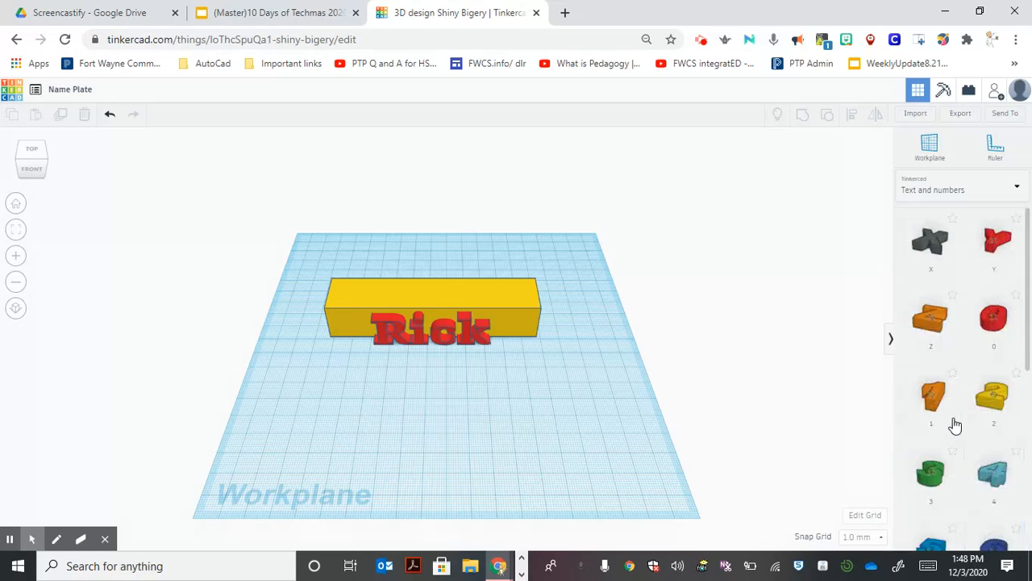
scroll(953, 419, down, 3)
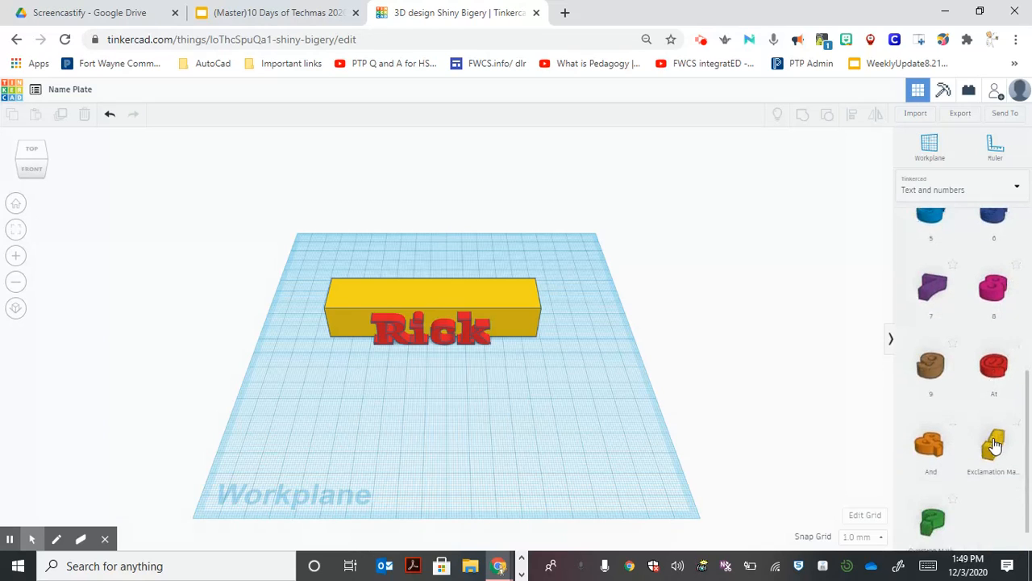
scroll(989, 429, up, 3)
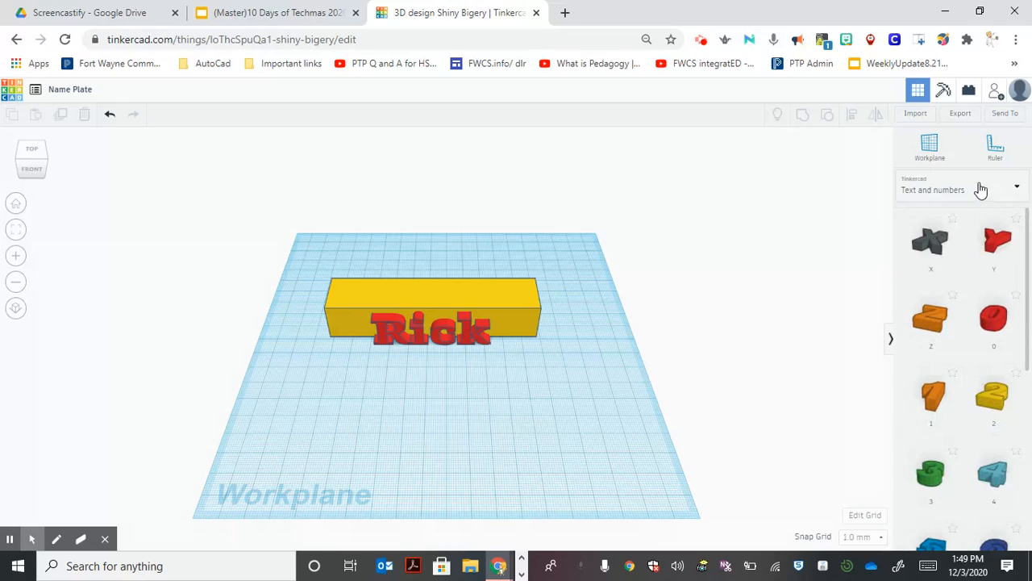
click(1014, 189)
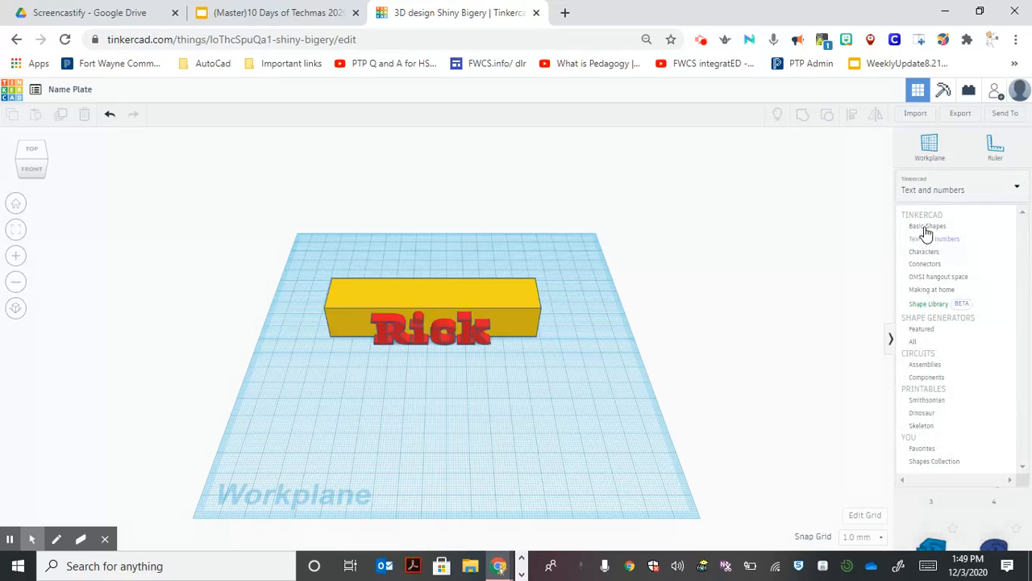
click(925, 229)
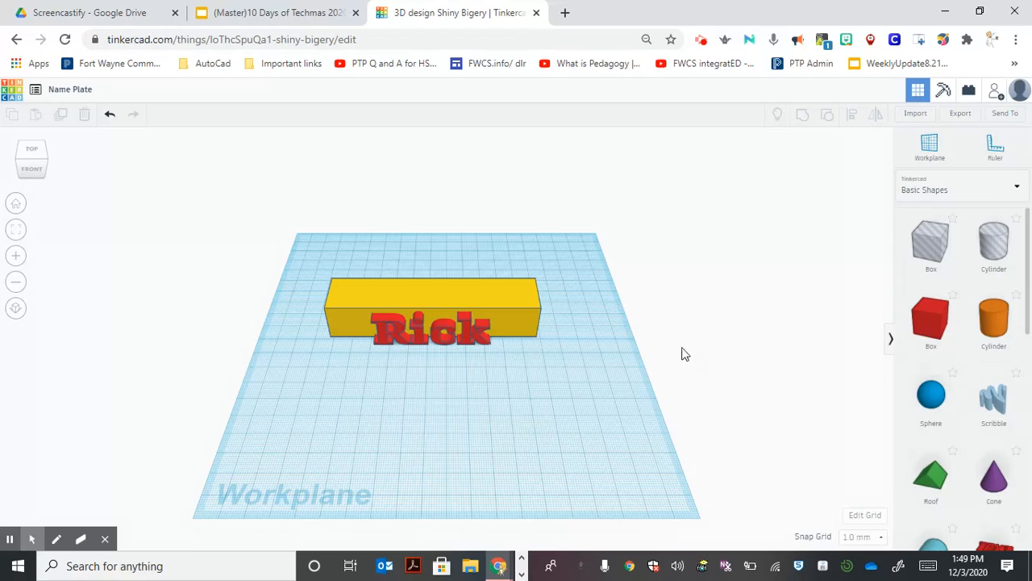
Step: Group the yellow box and the red name text into a single solid shape
scroll(661, 363, up, 3)
scroll(658, 367, down, 3)
drag(304, 258, 546, 391)
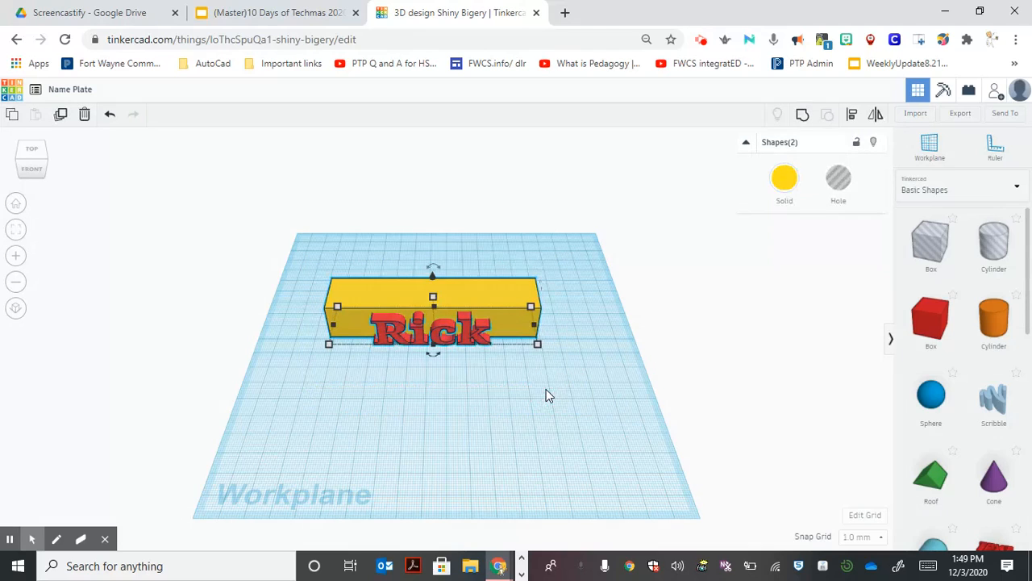
click(804, 121)
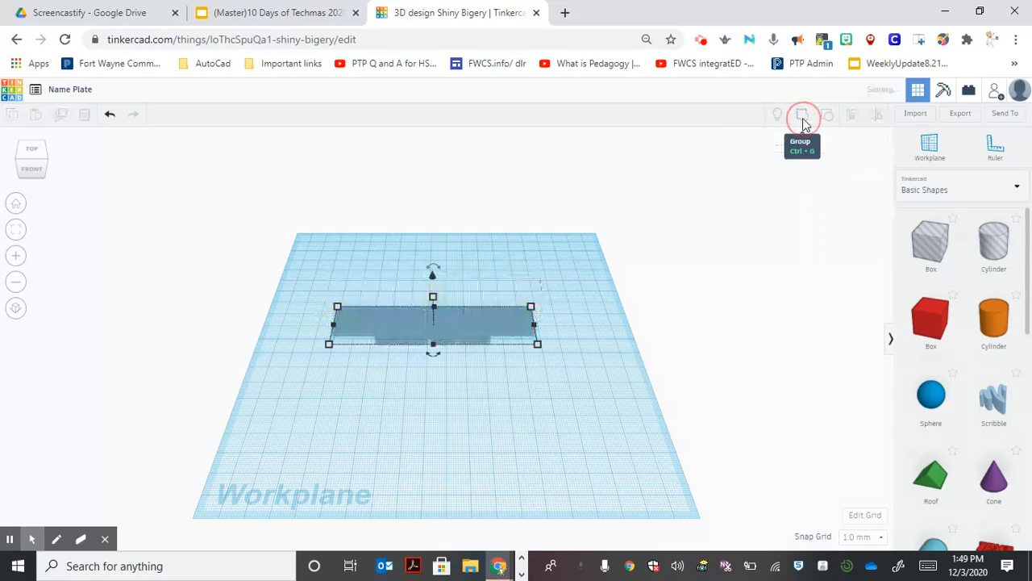
click(687, 379)
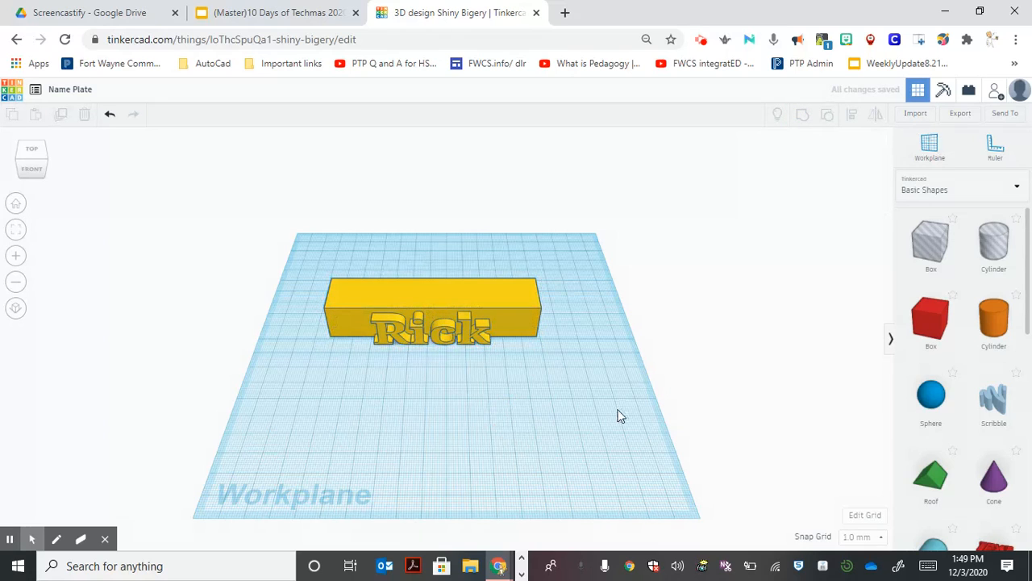